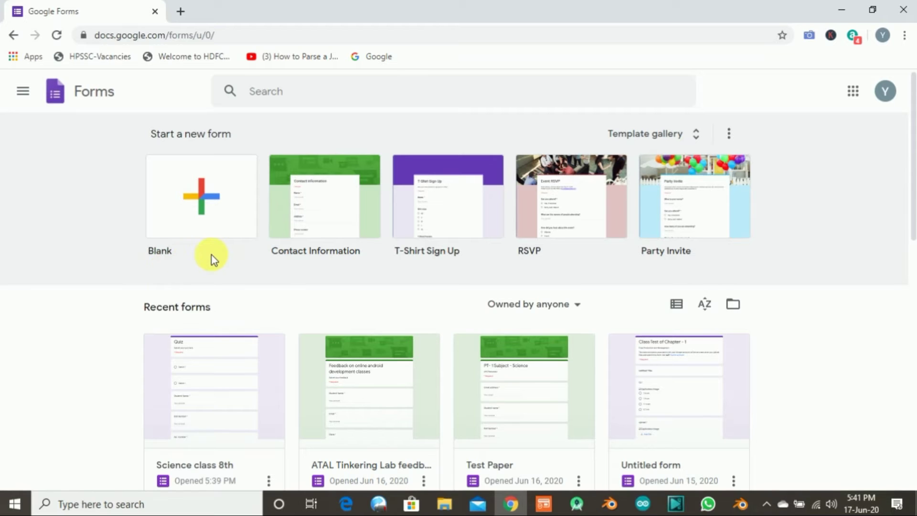
- From the Blank template, title the form 'Activity 1' and add the description '8th Class Science'
left_click(187, 200)
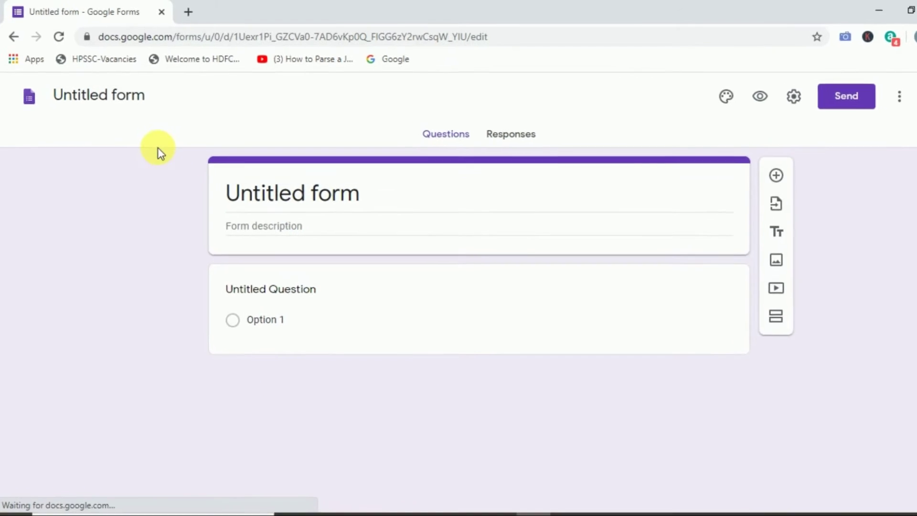
left_click(126, 94)
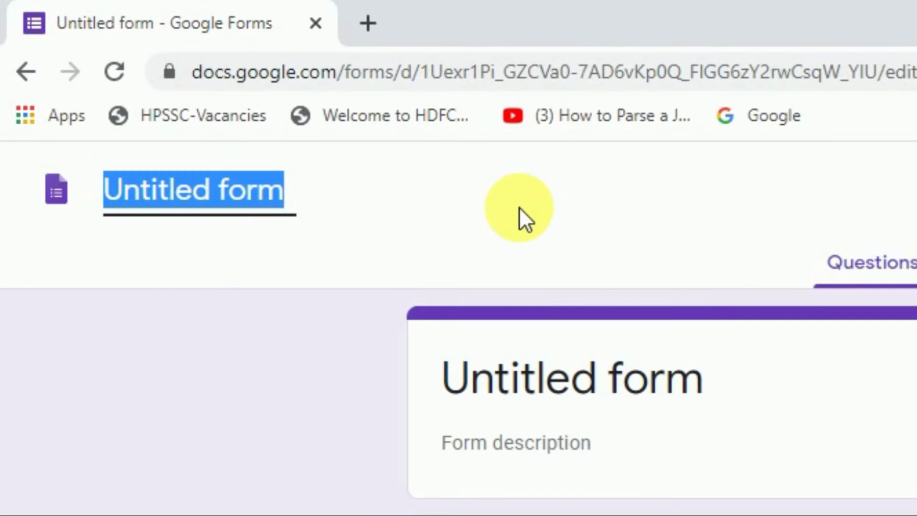
type("Act")
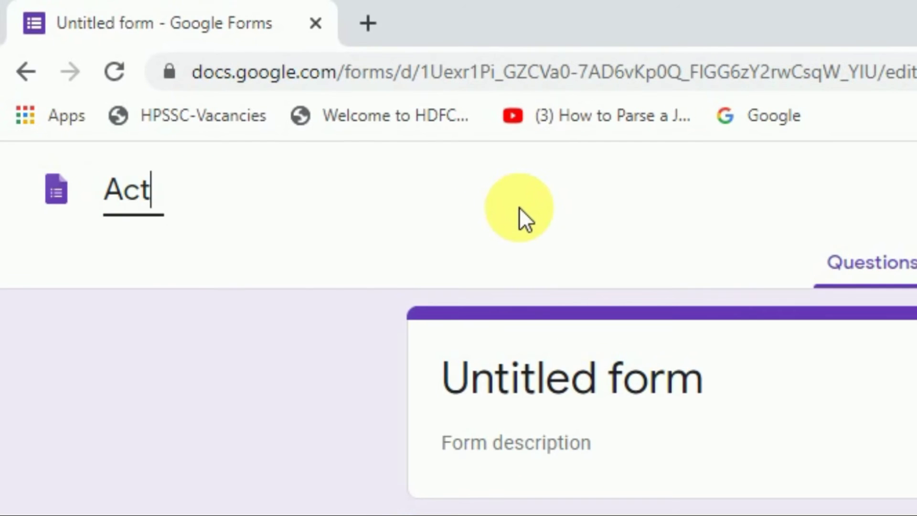
type("ivity")
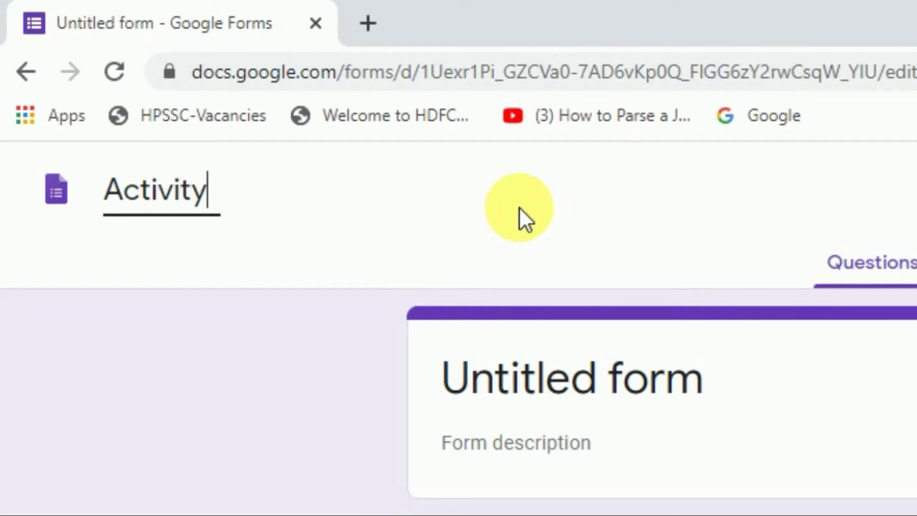
type(" 1")
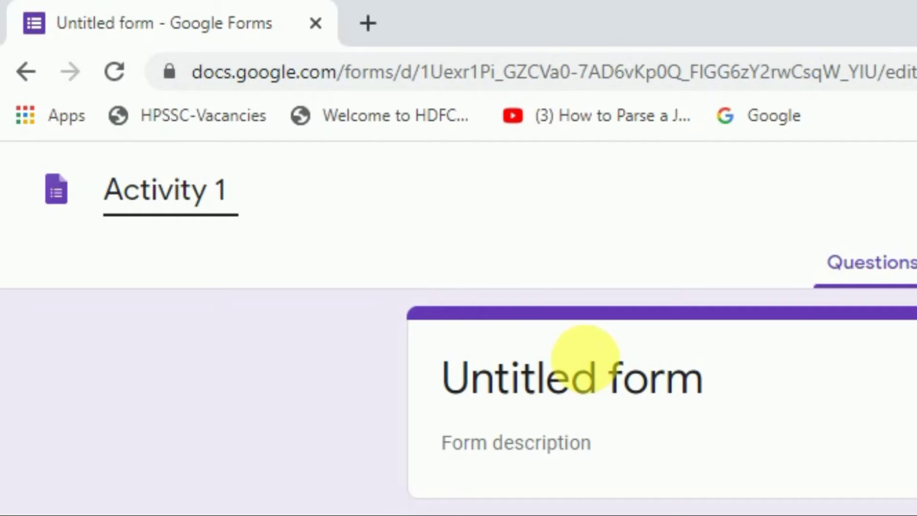
left_click(777, 397)
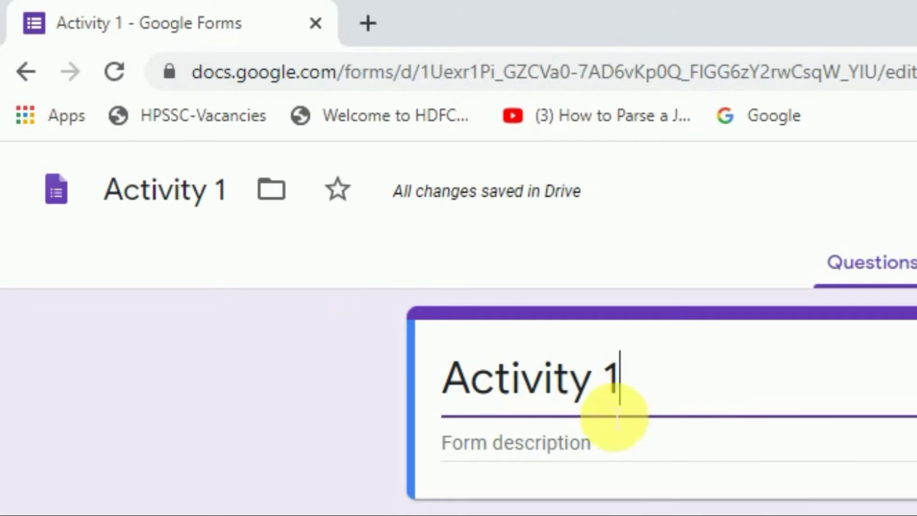
left_click(554, 460)
type("8th Class Science")
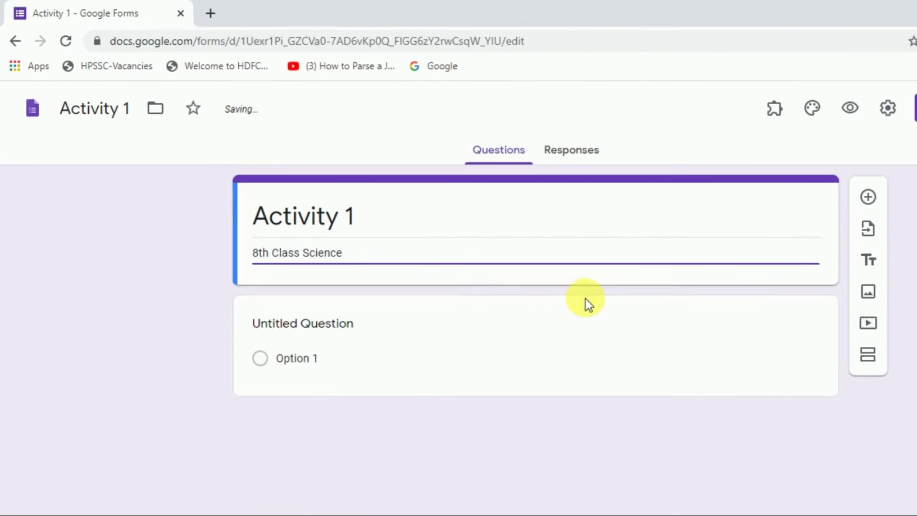
- Title the first question 'Student name', keep it Short answer, and make it required
left_click(350, 323)
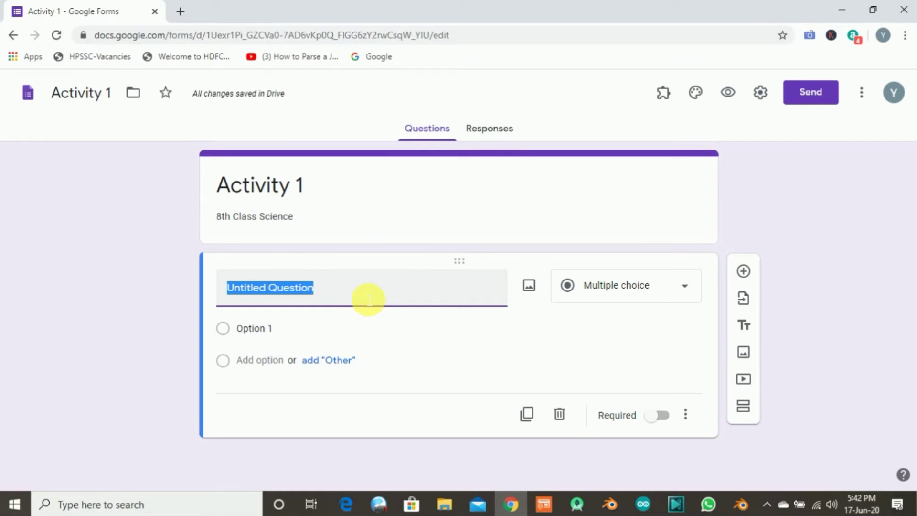
type("Stu")
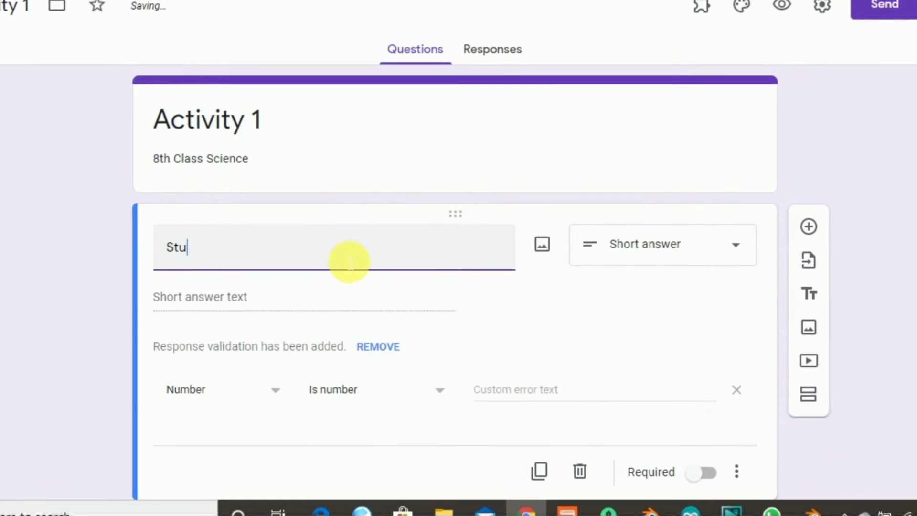
type("n")
key("BackSpace")
key("BackSpace")
key("BackSpace")
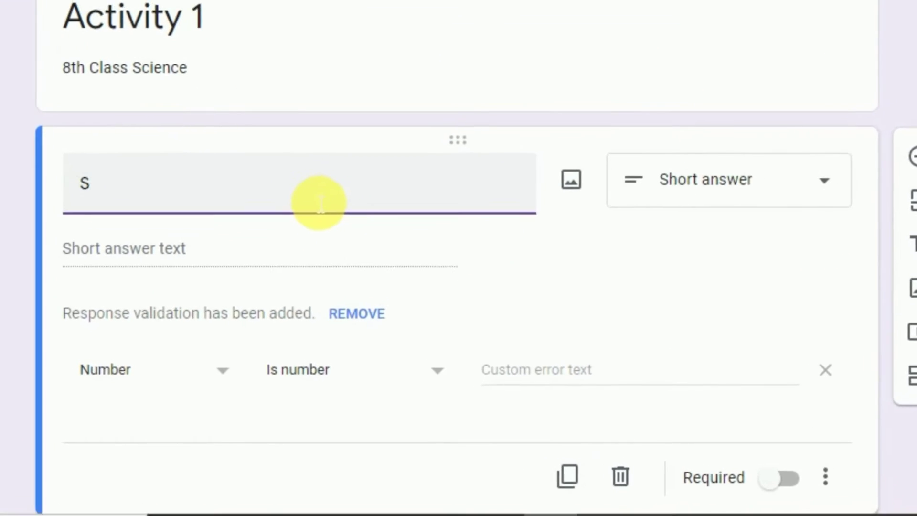
type("dut")
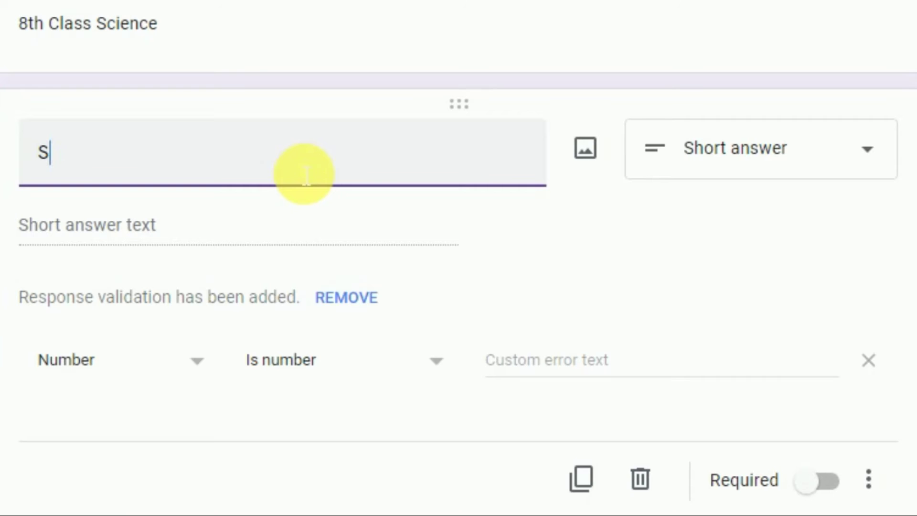
type("de")
type("B")
type("n")
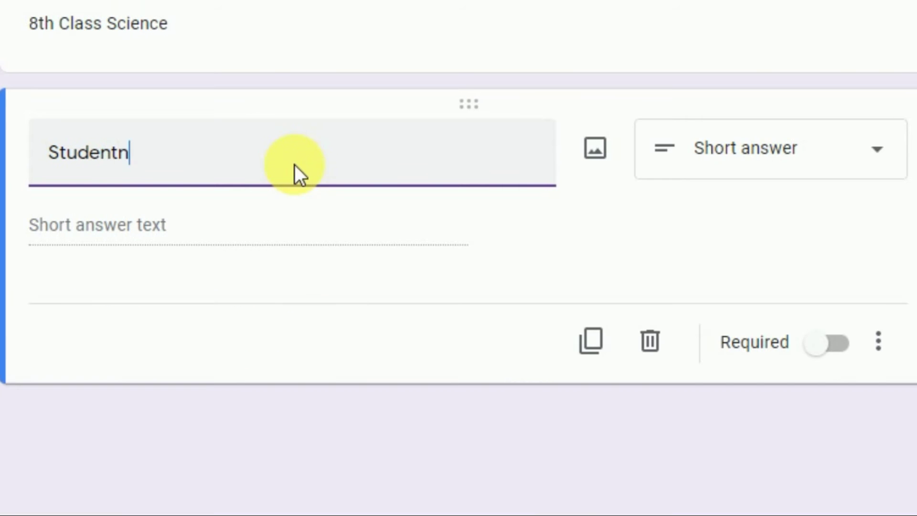
key("BackSpace")
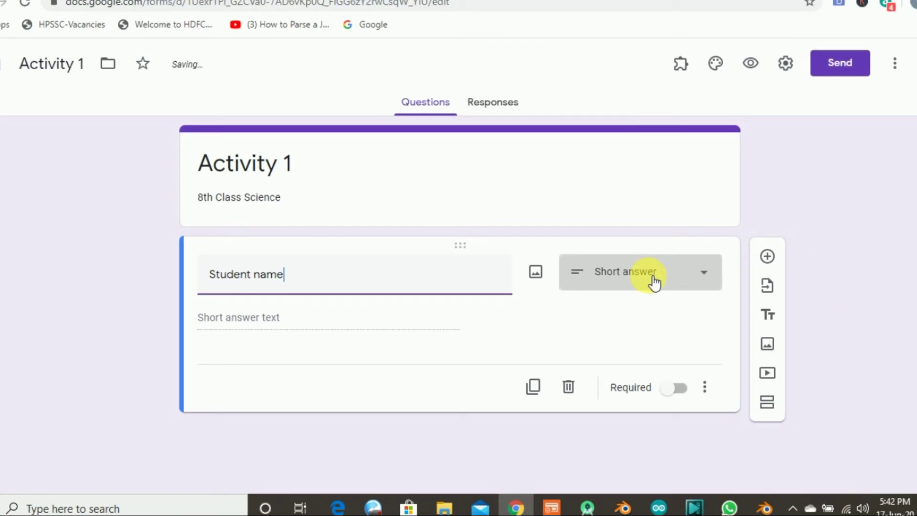
left_click(655, 283)
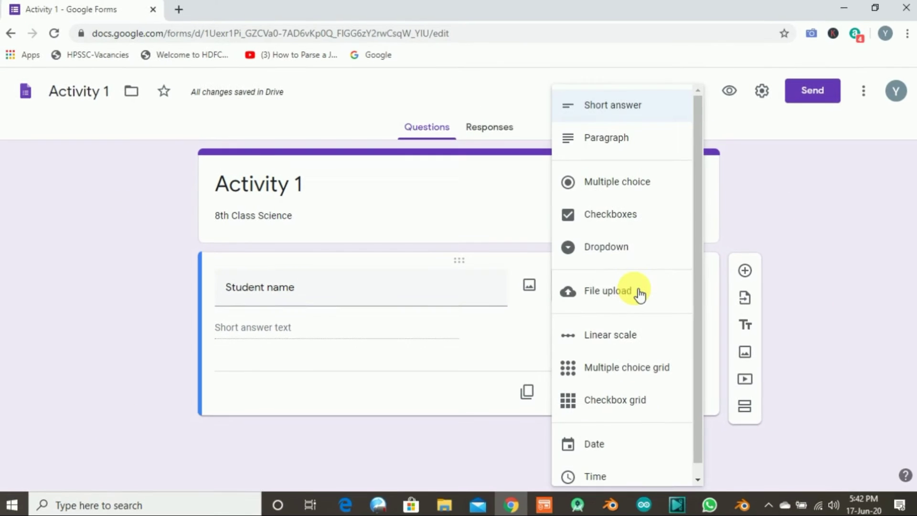
key("Escape")
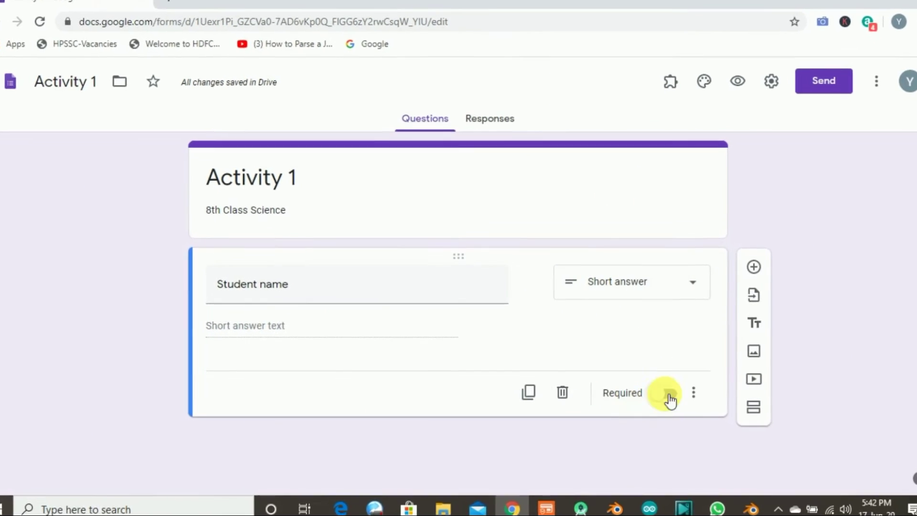
left_click(664, 393)
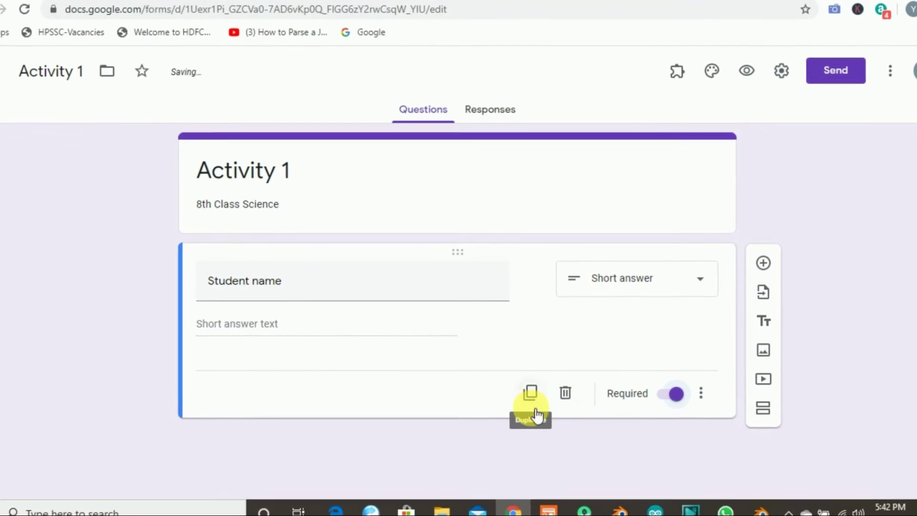
- Duplicate it as a 'Roll Number' question, then duplicate that copy again
left_click(530, 393)
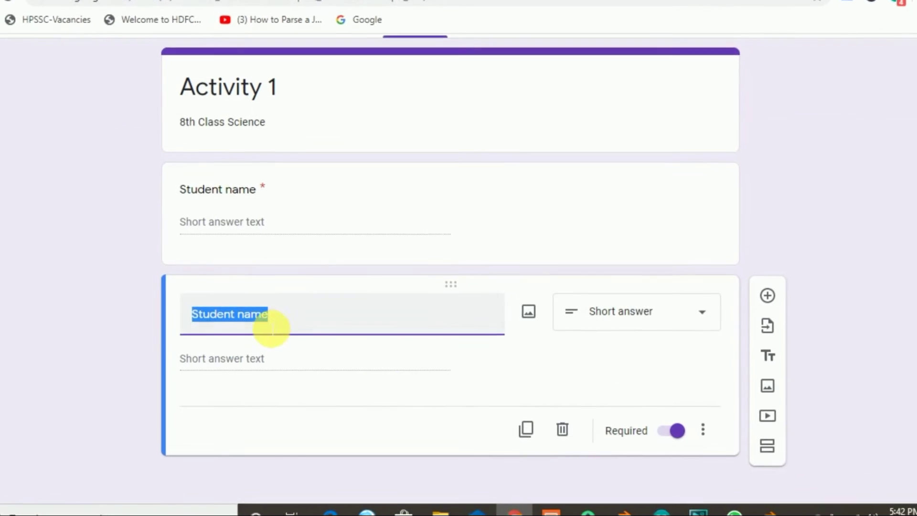
type("Roll Num")
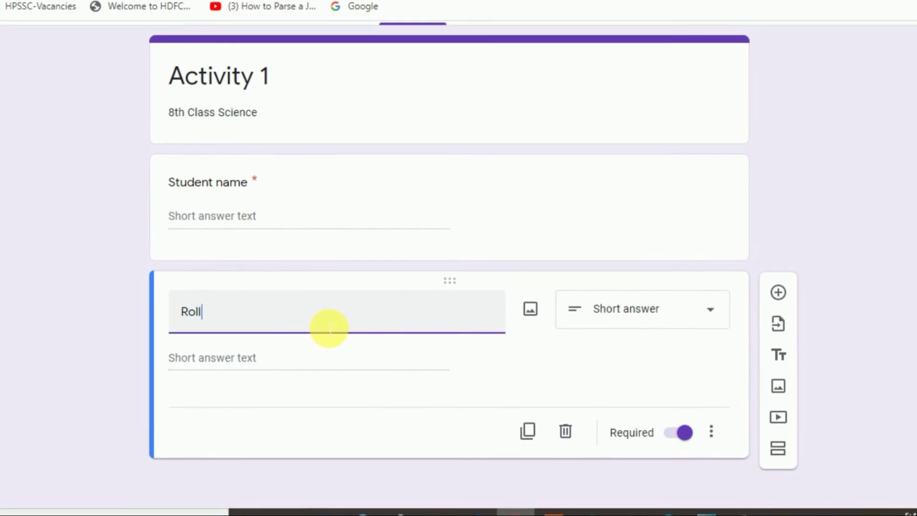
type("ber")
key("BackSpace")
key("BackSpace")
key("BackSpace")
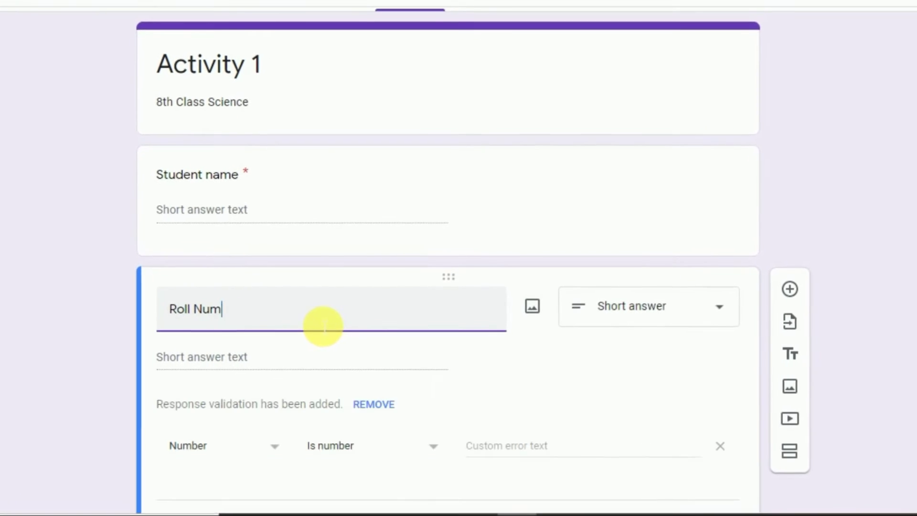
key("BackSpace")
type("mber")
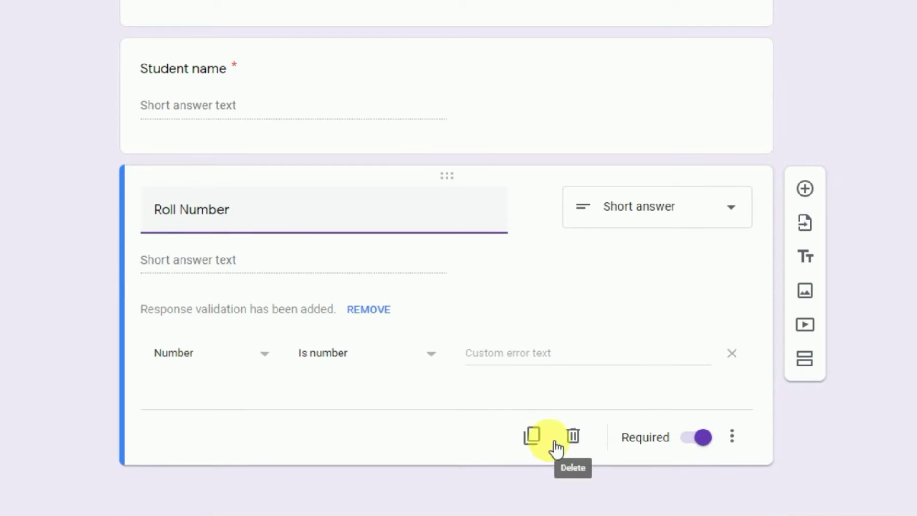
left_click(533, 436)
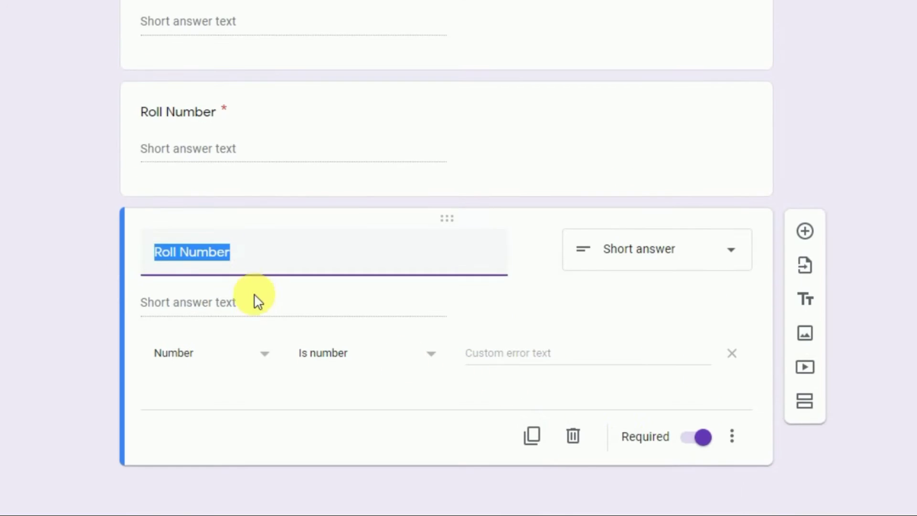
- Retitle the copied question 'Class & Section' and make it multiple choice
type("C;")
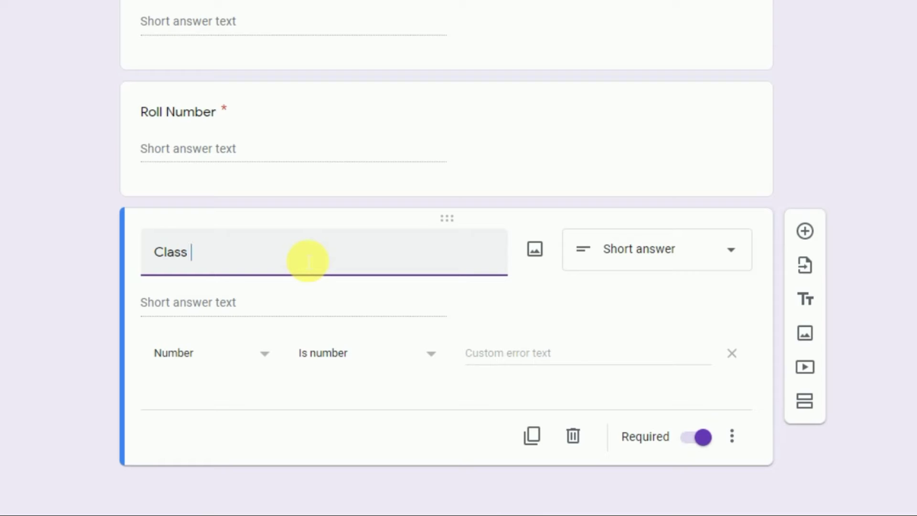
type("lass & Section")
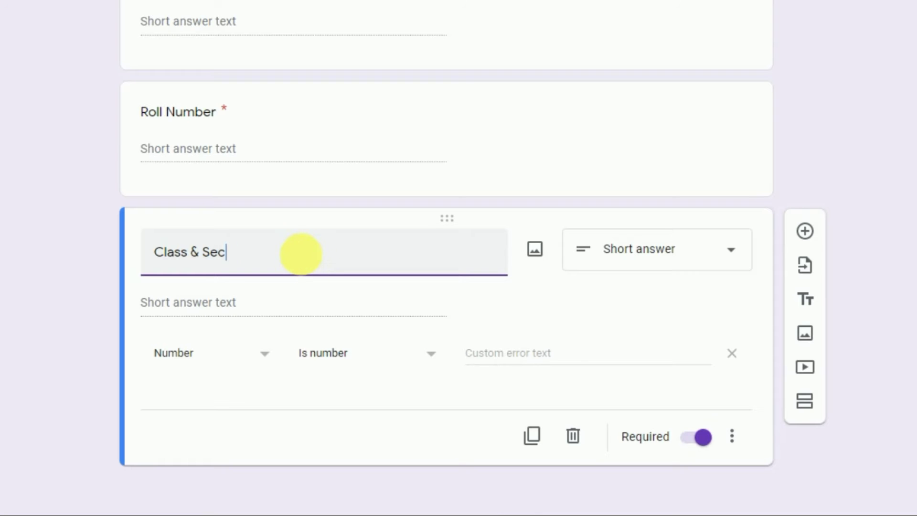
left_click(622, 261)
left_click(629, 151)
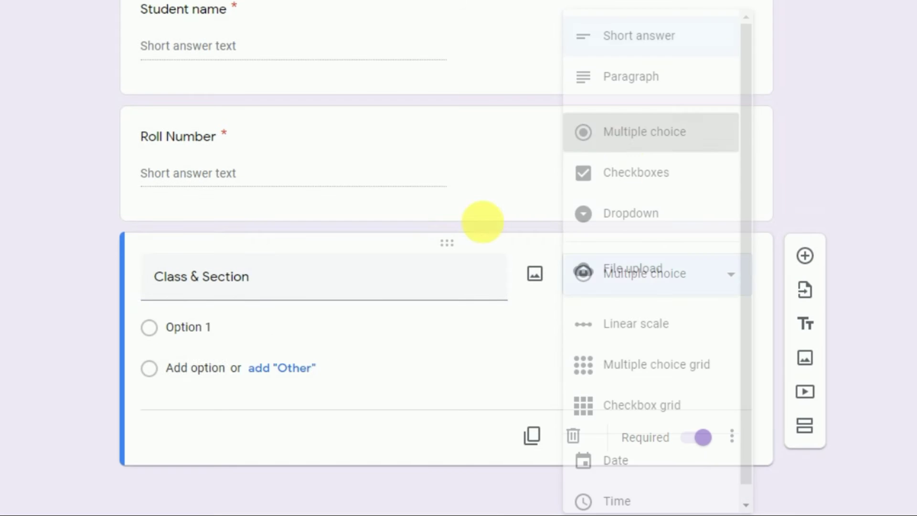
- Add the options 8 A, 8 B, 8 C and 8 D, then duplicate the question
left_click(225, 329)
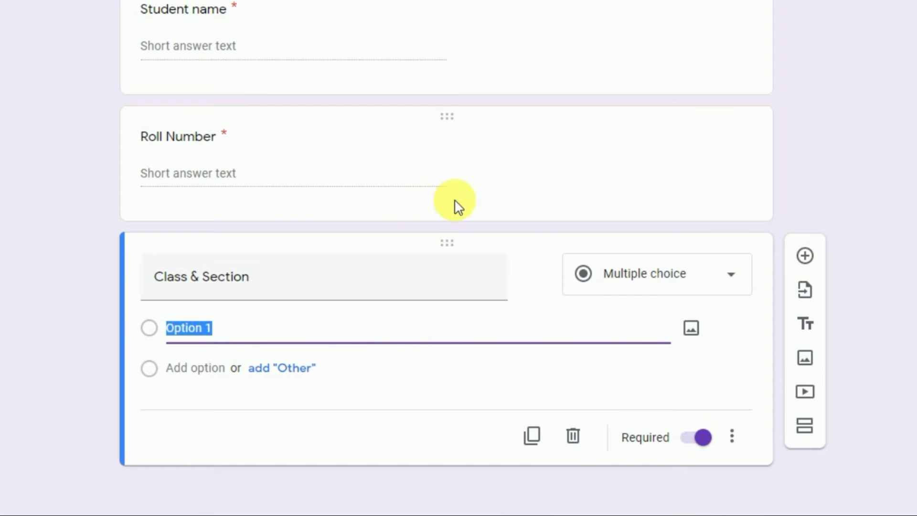
type("8 A")
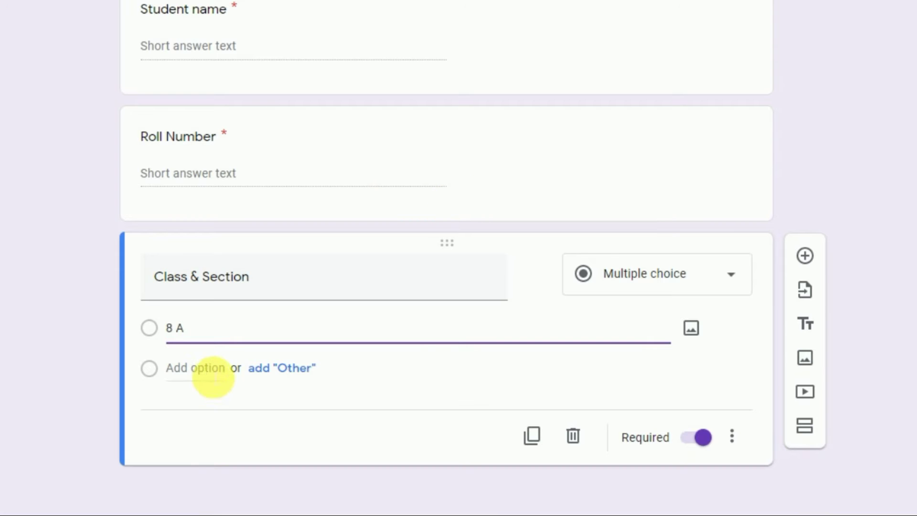
left_click(207, 369)
type("8 B")
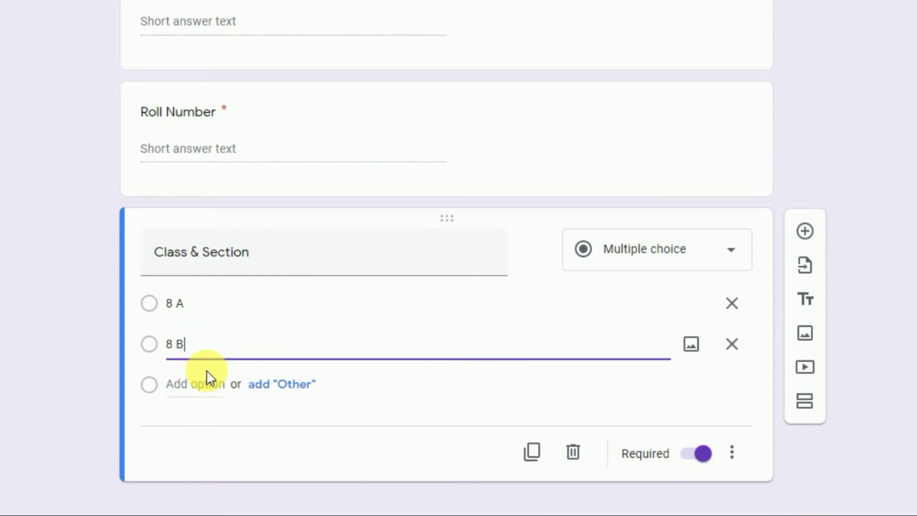
left_click(210, 385)
type("8 ")
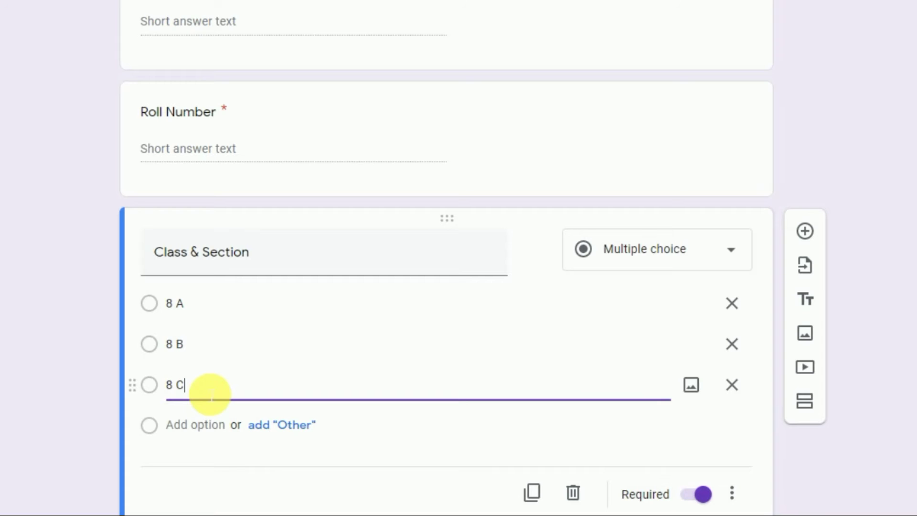
type("C")
left_click(203, 426)
type("8 ")
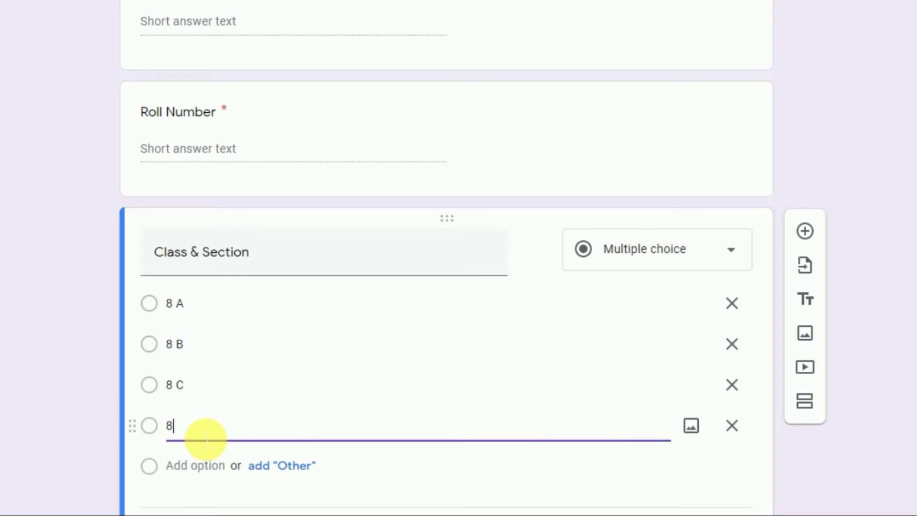
type("D")
scroll(242, 442, "down", 2)
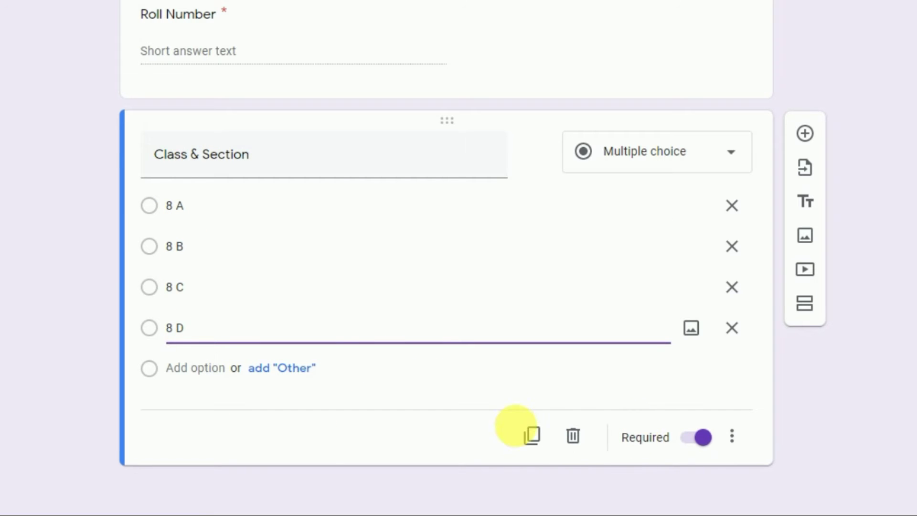
left_click(533, 444)
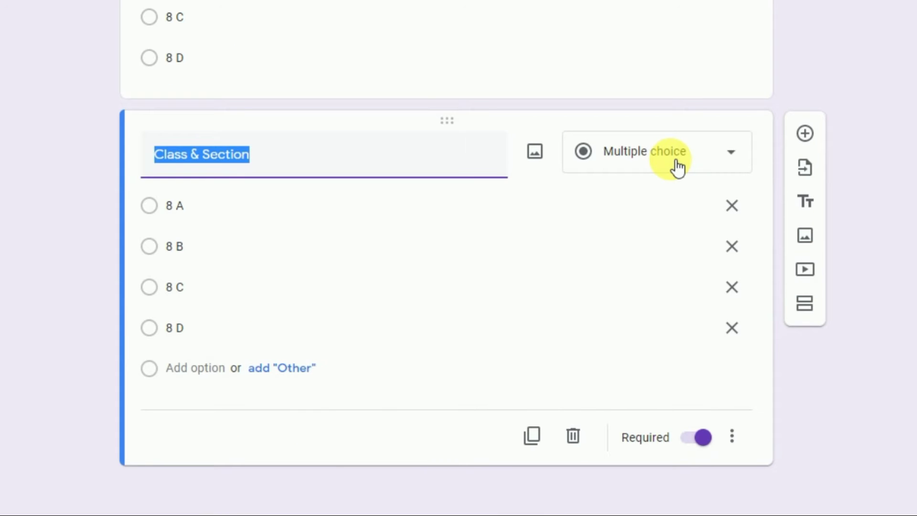
left_click(678, 167)
- Make the copy a Short answer question titled 'Select your activity'
left_click(643, 39)
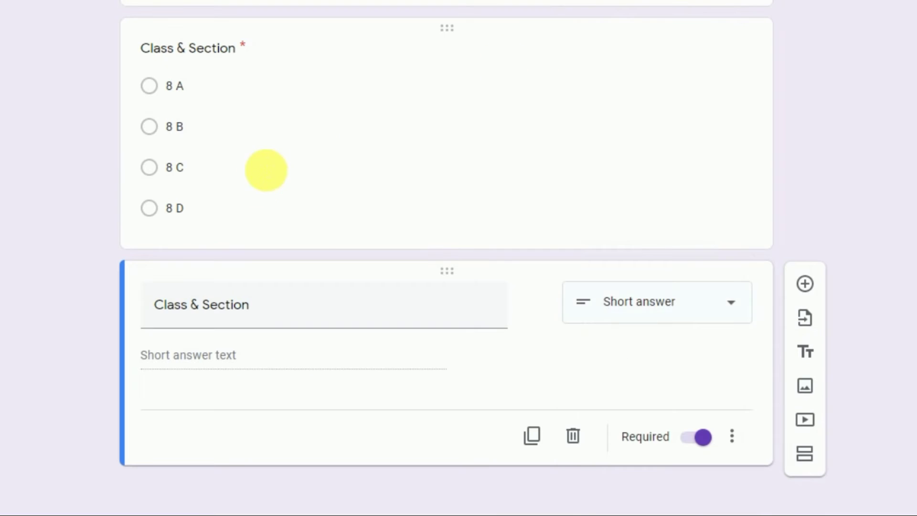
triple_click(287, 311)
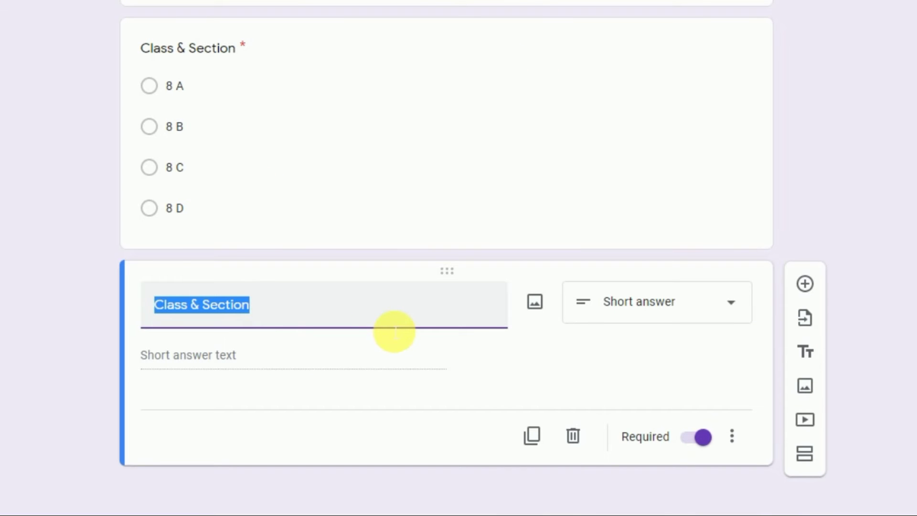
type("select")
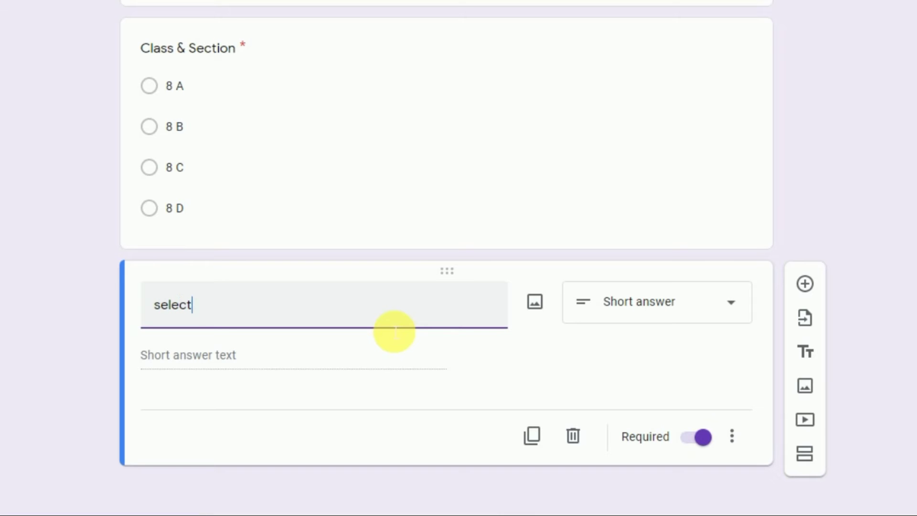
key("BackSpace")
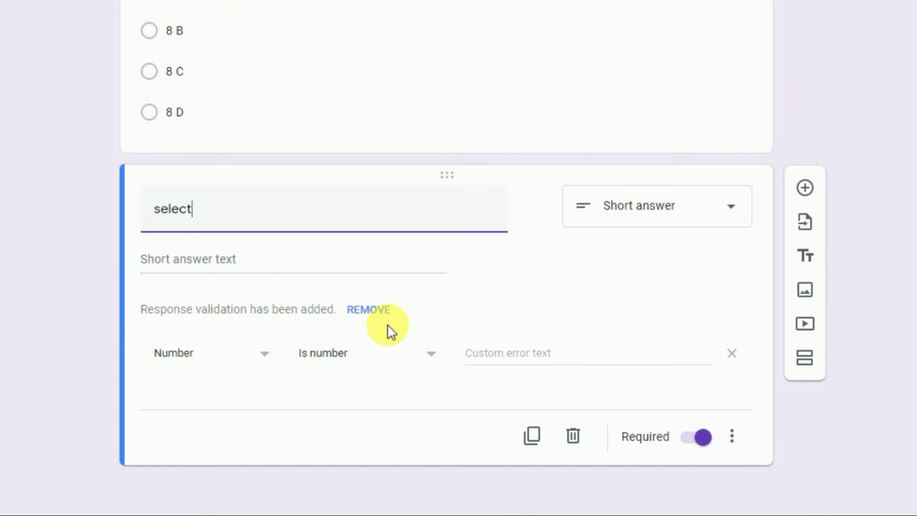
left_click(167, 211)
key("BackSpace")
type("S")
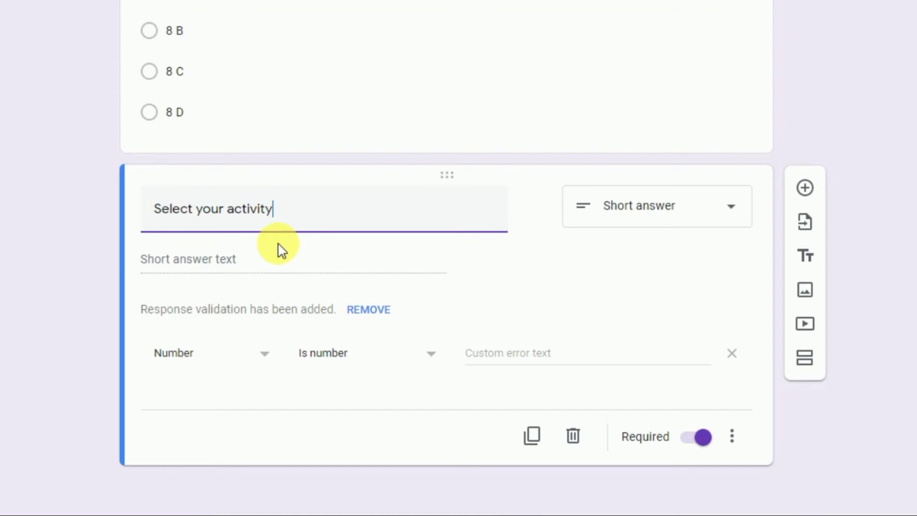
left_click(241, 262)
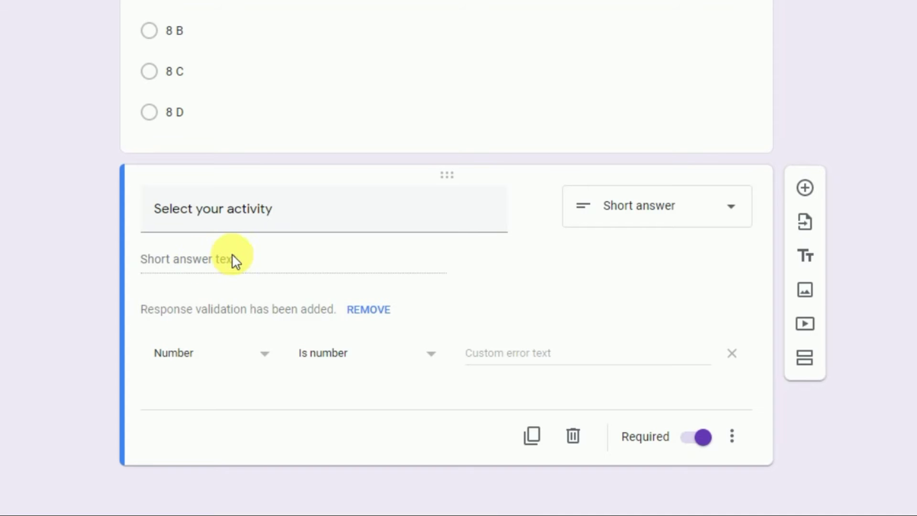
- Add a question description asking which activity is being submitted
left_click(732, 435)
left_click(776, 451)
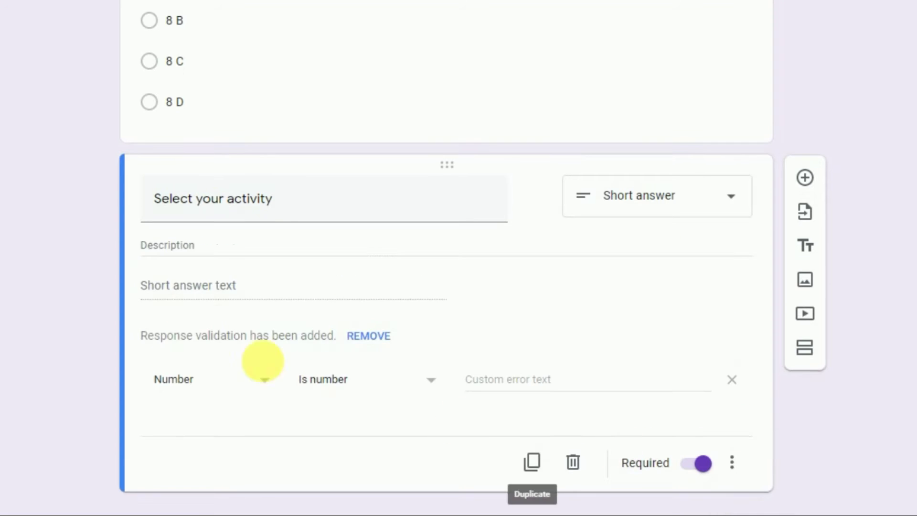
left_click(188, 248)
scroll(544, 312, "down", 1)
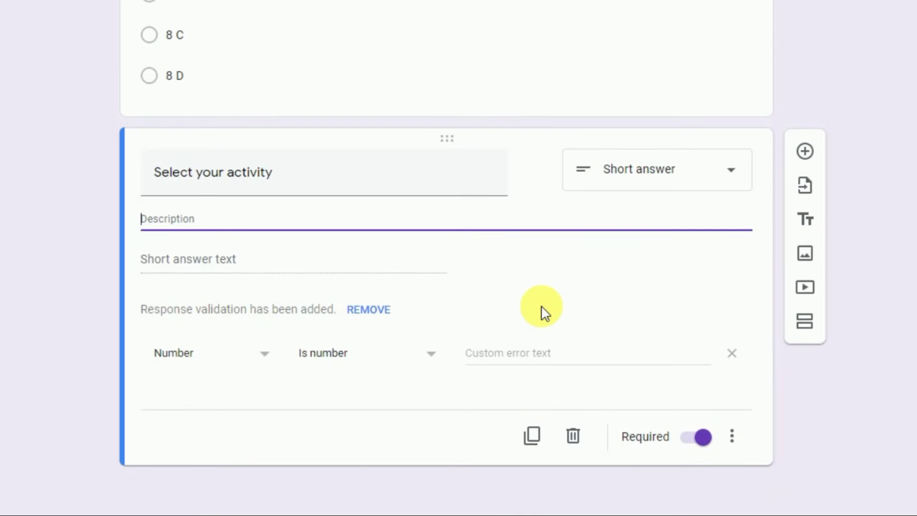
type("S")
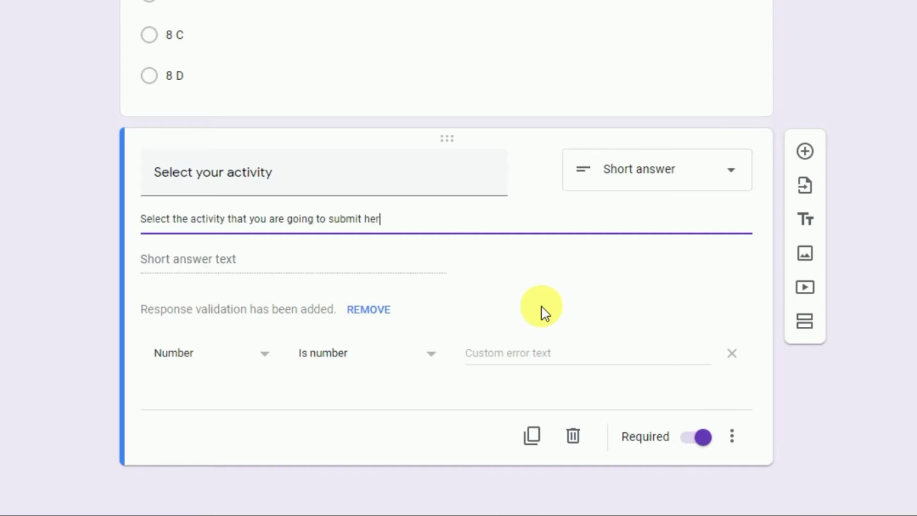
- Switch 'Select your activity' to multiple choice with options Activity 1, Activity 2 and Activity 3
left_click(661, 180)
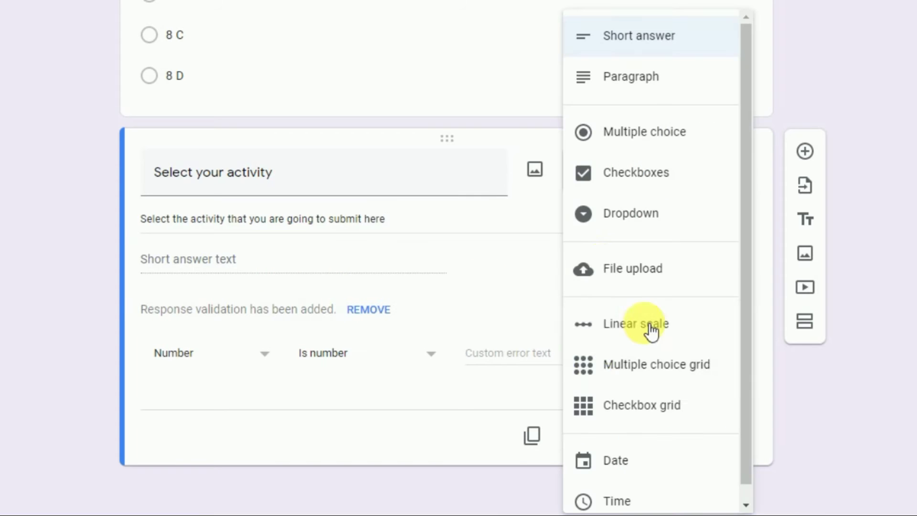
left_click(650, 138)
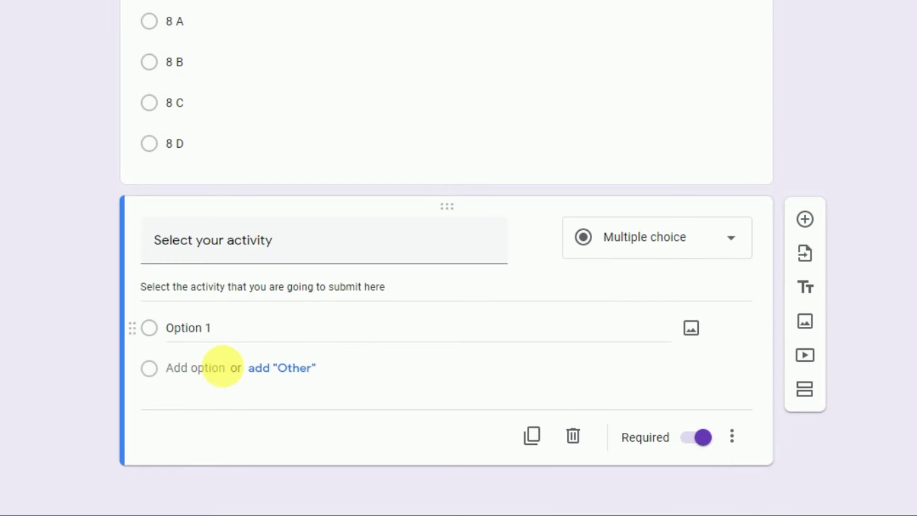
left_click(193, 336)
type("Activity")
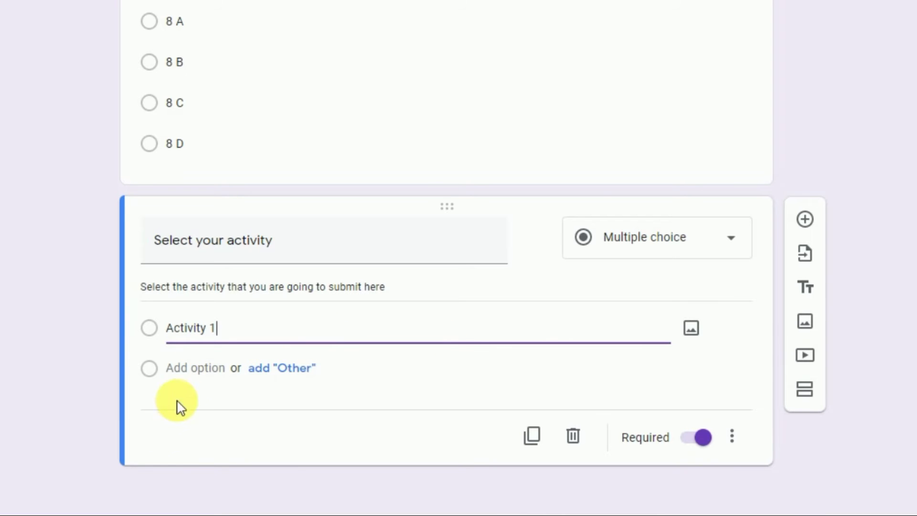
left_click(199, 377)
type("Activity 2")
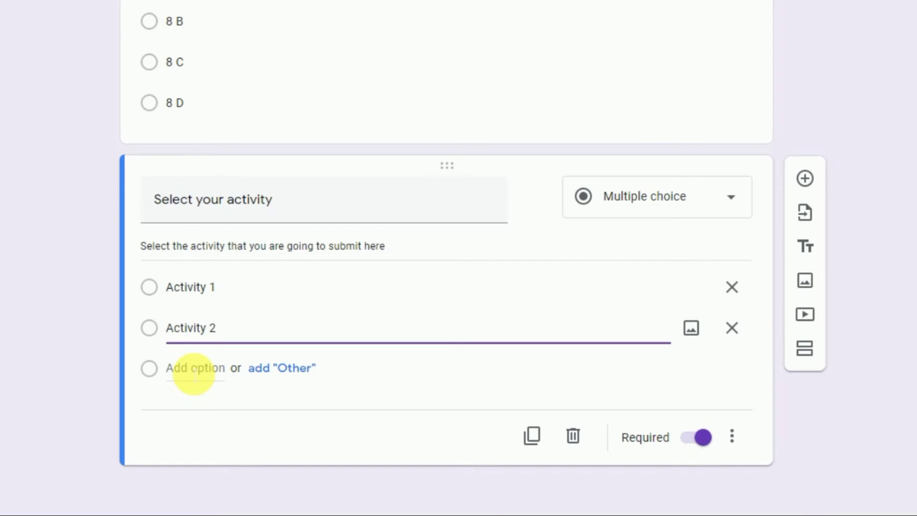
left_click(191, 375)
type("Activity")
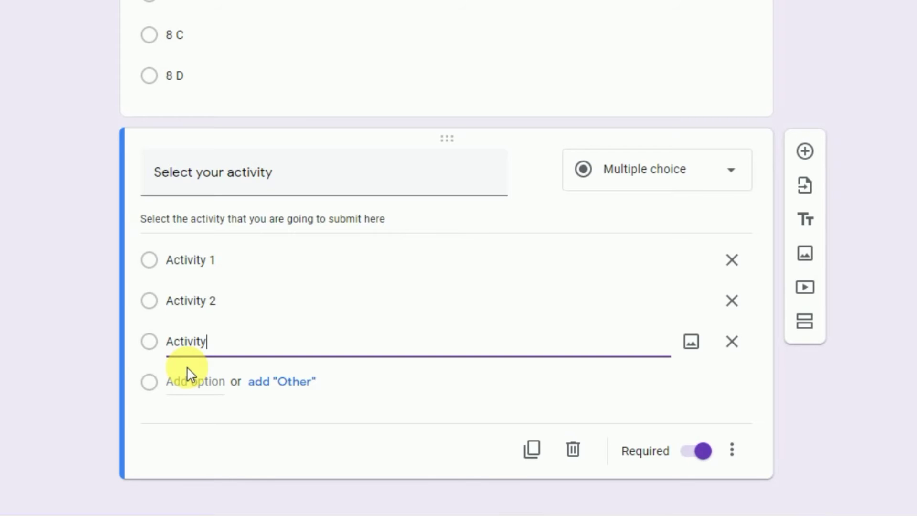
type("3")
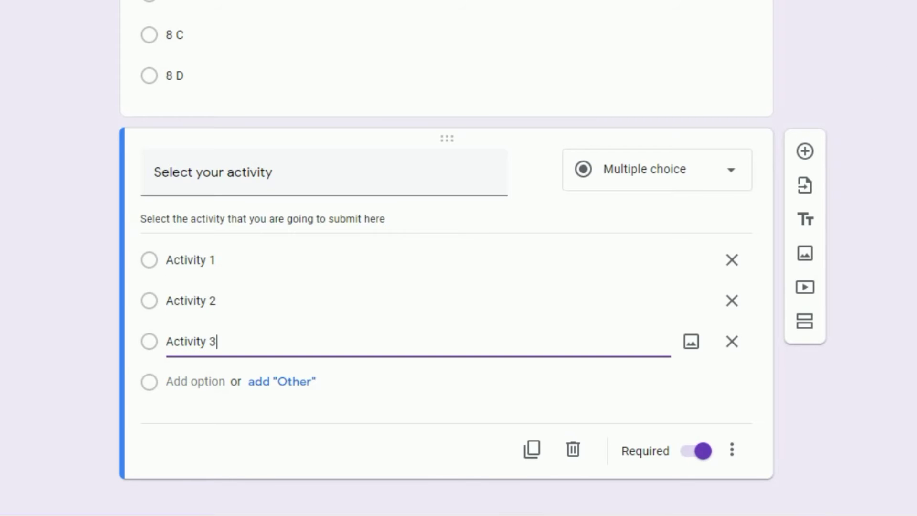
- Duplicate the activity question and retitle the copy 'Upload your photograph here'
left_click(533, 451)
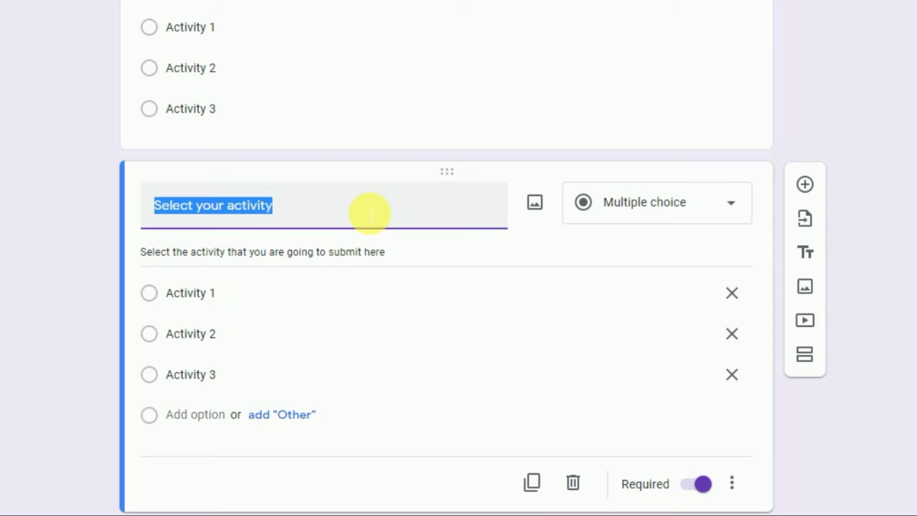
type("Photograph")
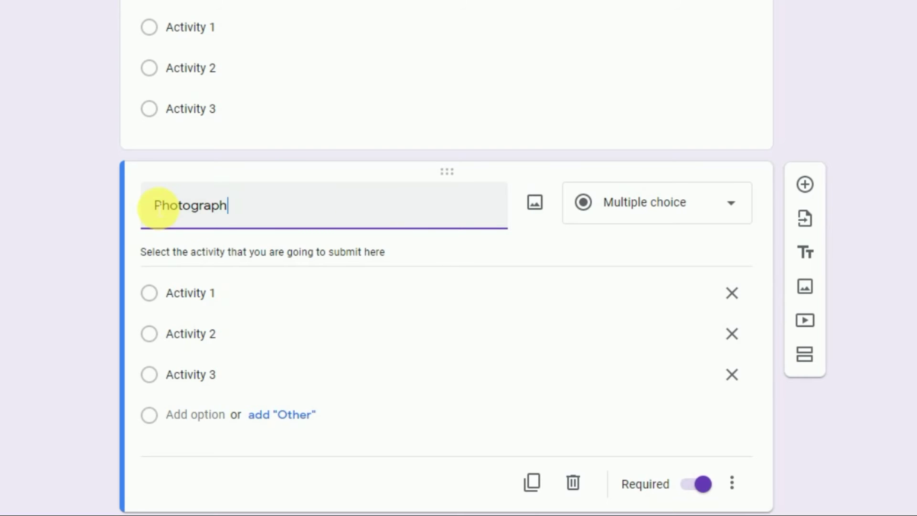
left_click(154, 206)
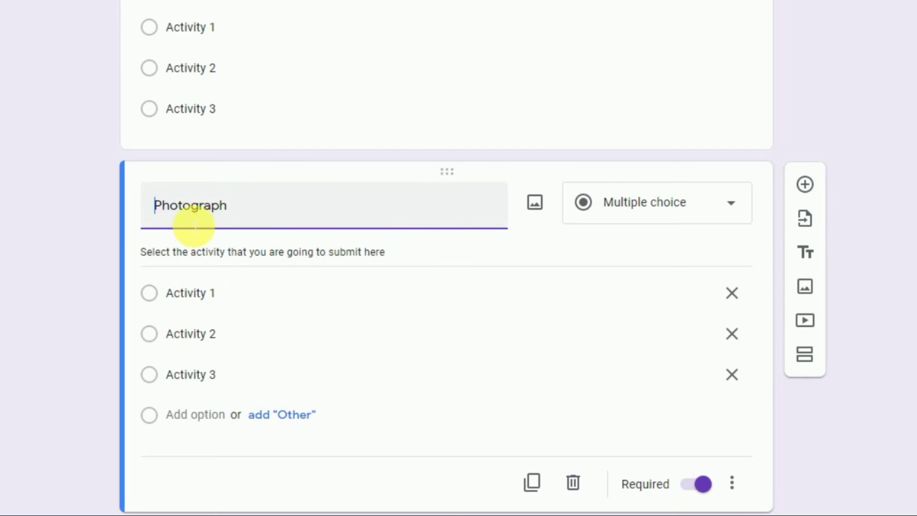
type("Su")
key("BackSpace")
key("BackSpace")
type("Upload you")
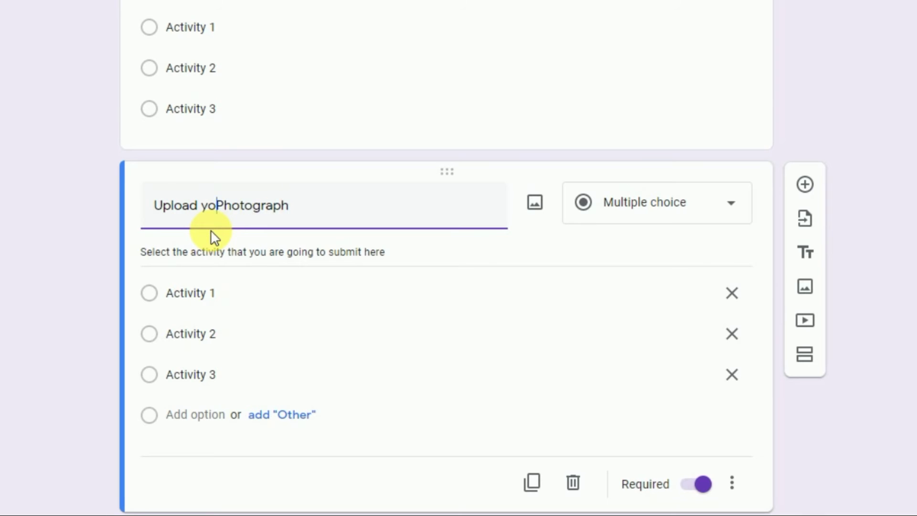
key("BackSpace")
type("r")
key("Right")
key("BackSpace")
type("p")
key("Right")
key("Right")
key("Right")
key("Right")
key("Right")
key("Right")
key("Right")
key("Right")
key("Right")
type("here")
- Remove the description from the 'Upload your photograph here' question
triple_click(392, 257)
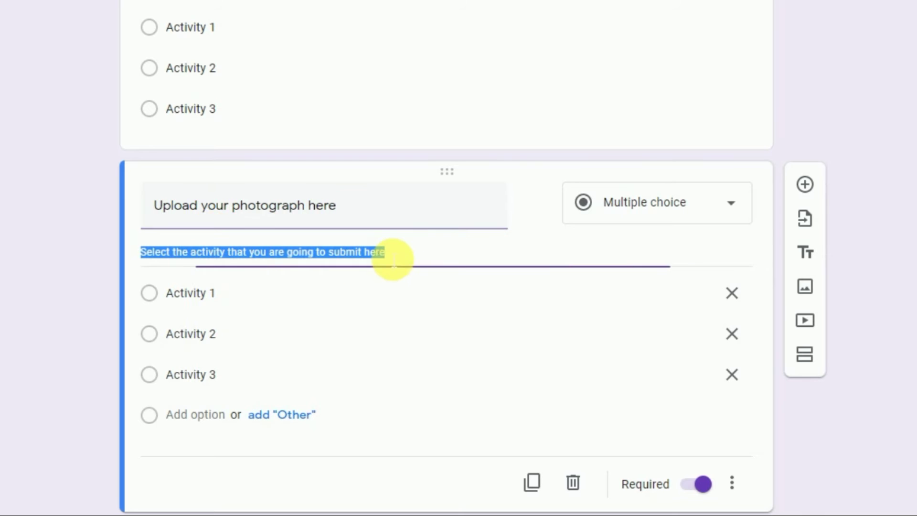
left_click(732, 484)
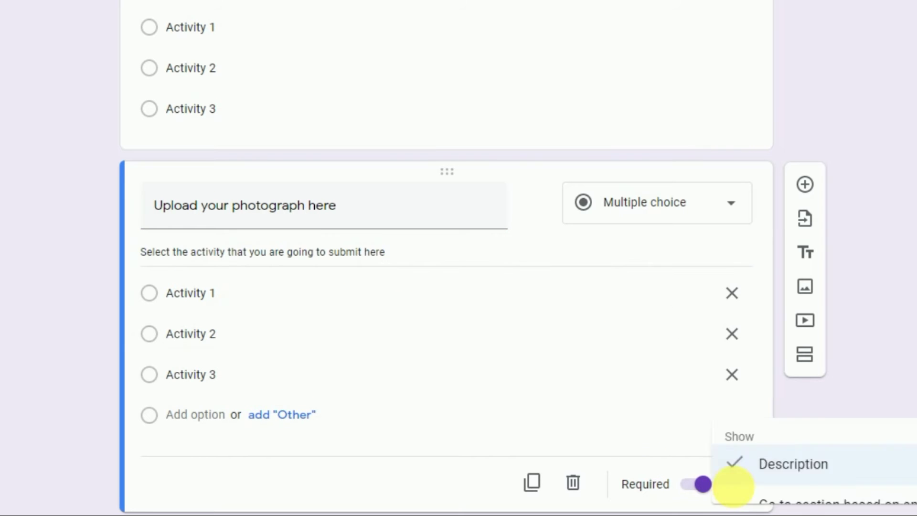
left_click(770, 399)
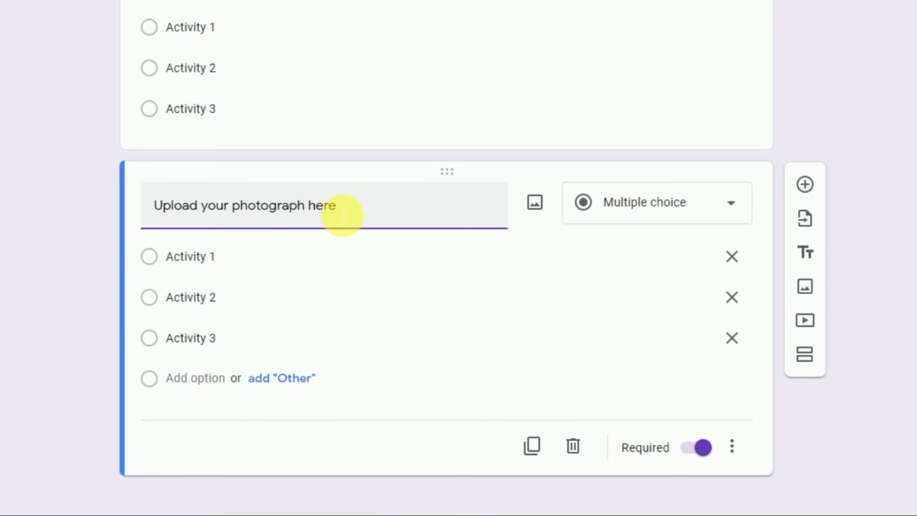
- Change 'Upload your photograph here' to File upload and accept the Drive upload notice
left_click(665, 209)
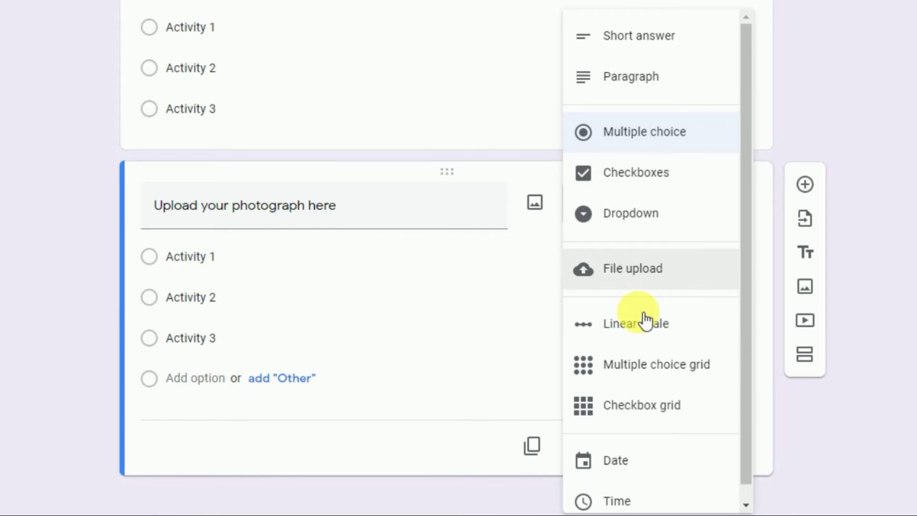
left_click(640, 282)
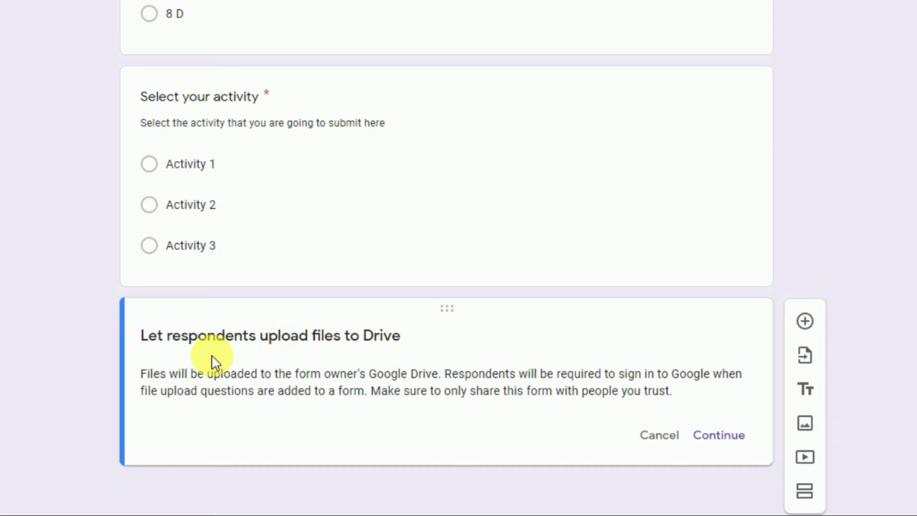
left_click(716, 437)
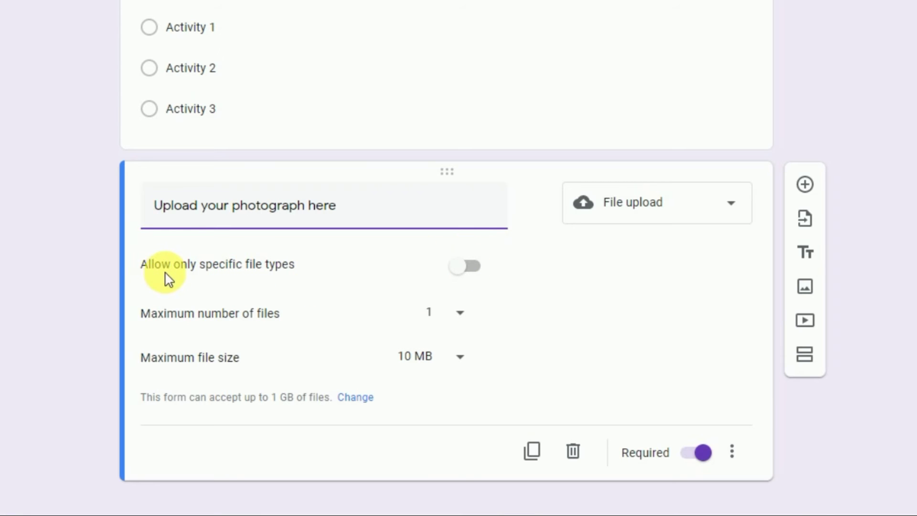
- Restrict the upload question to specific file types, leaving only Image allowed
left_click(471, 267)
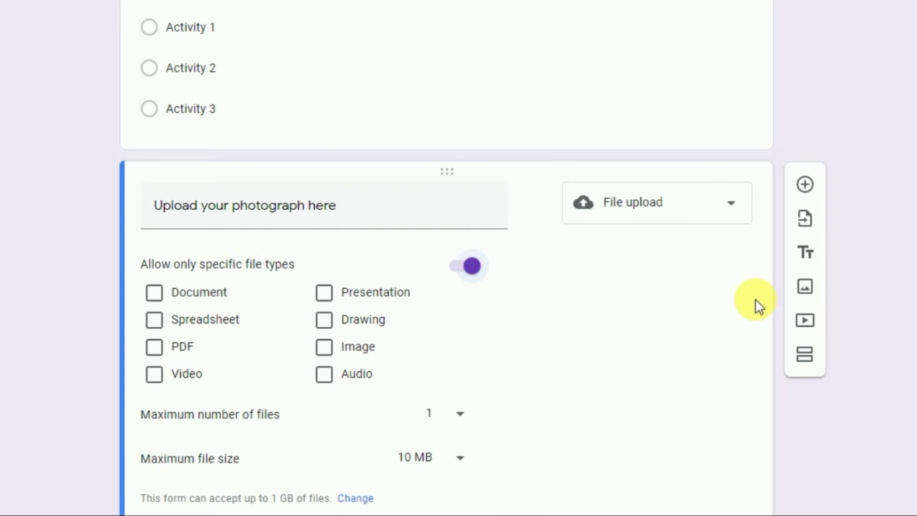
scroll(571, 262, "down", 2)
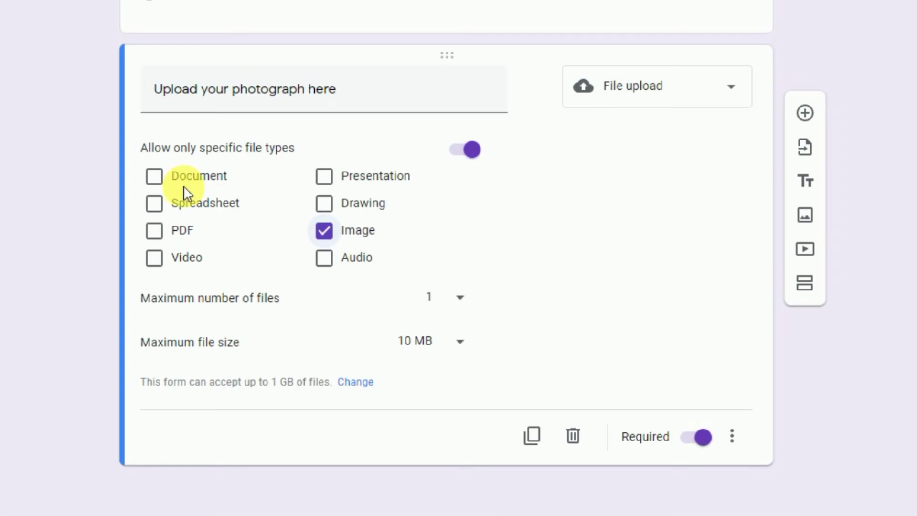
left_click(165, 181)
left_click(167, 210)
left_click(167, 235)
left_click(171, 257)
left_click(325, 259)
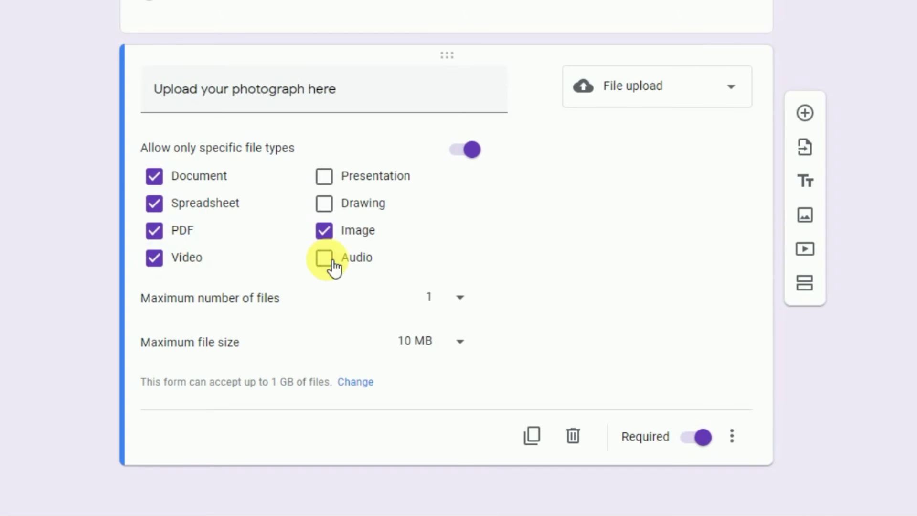
left_click(333, 208)
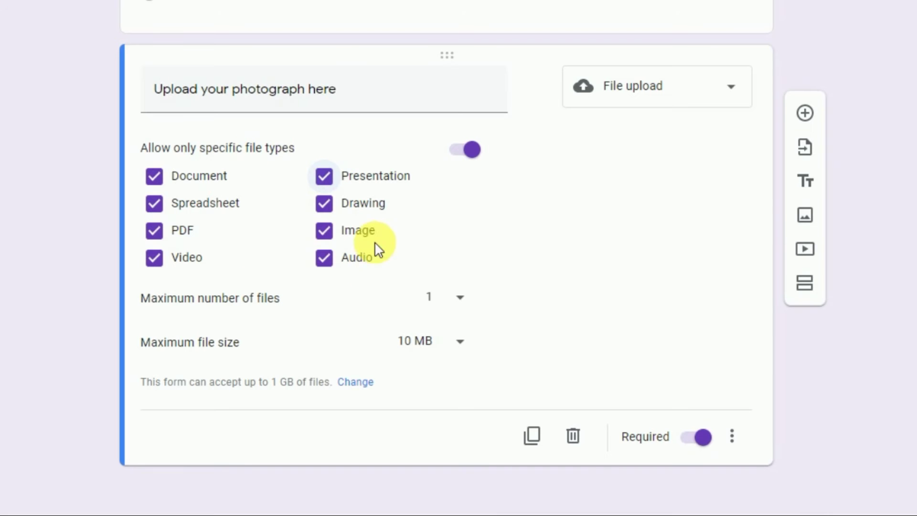
left_click(324, 258)
left_click(324, 204)
left_click(324, 176)
left_click(157, 258)
left_click(157, 231)
left_click(156, 204)
left_click(161, 177)
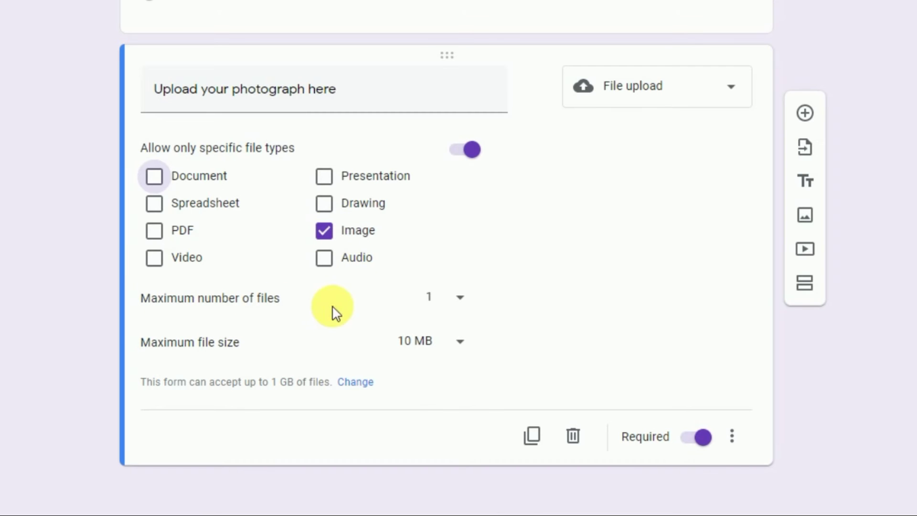
- Set the maximum number of files to 5 and keep the maximum size at 10 MB
left_click(459, 300)
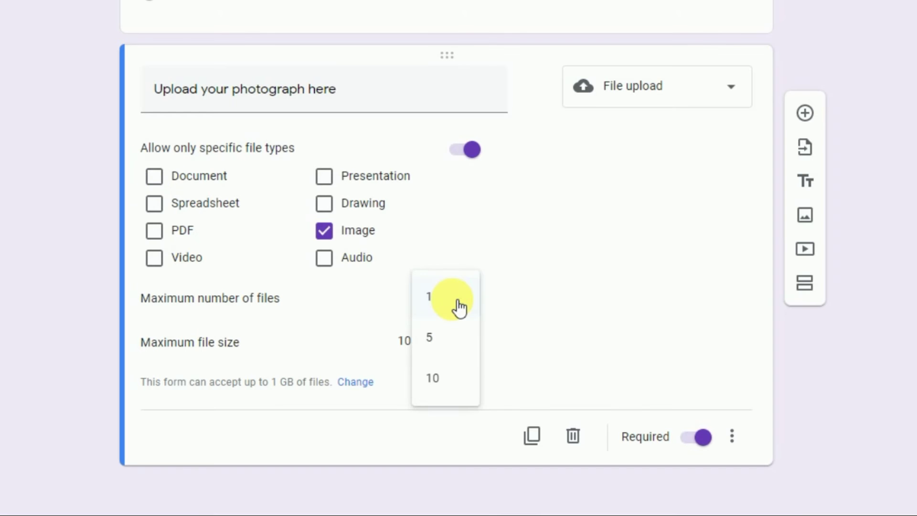
left_click(444, 340)
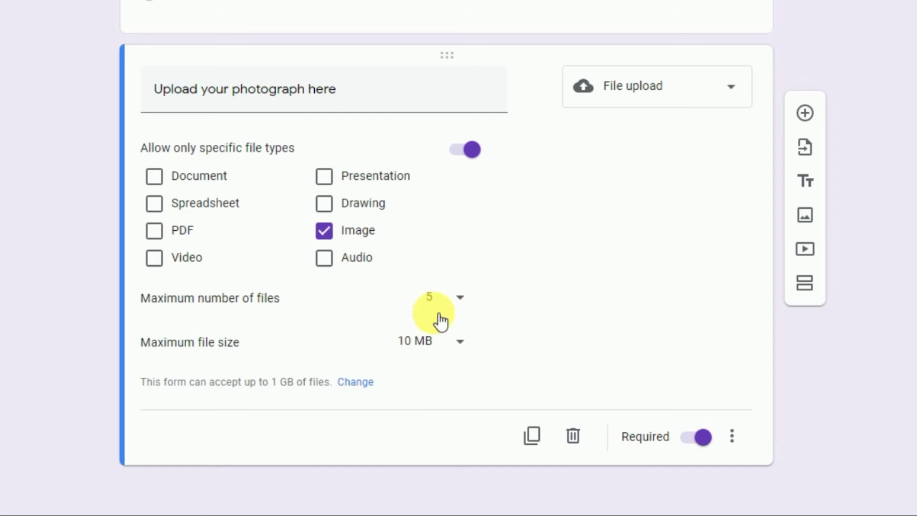
left_click(450, 351)
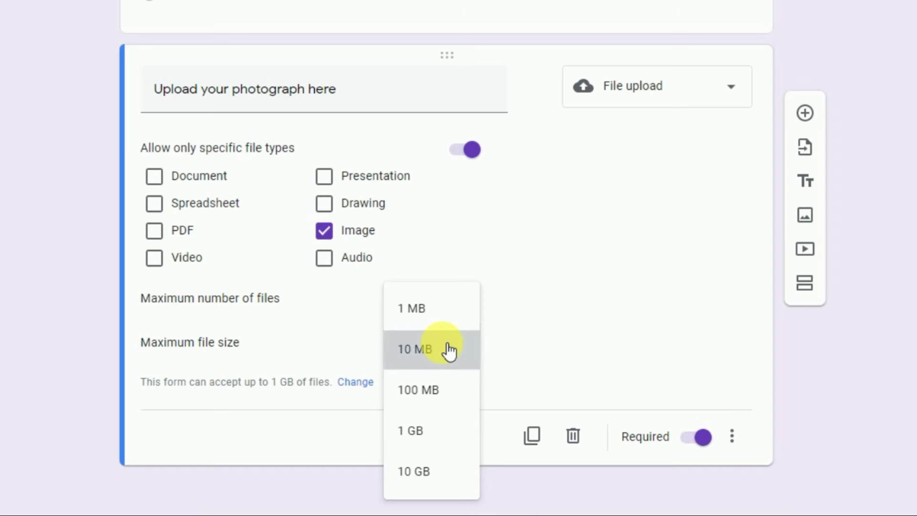
left_click(446, 350)
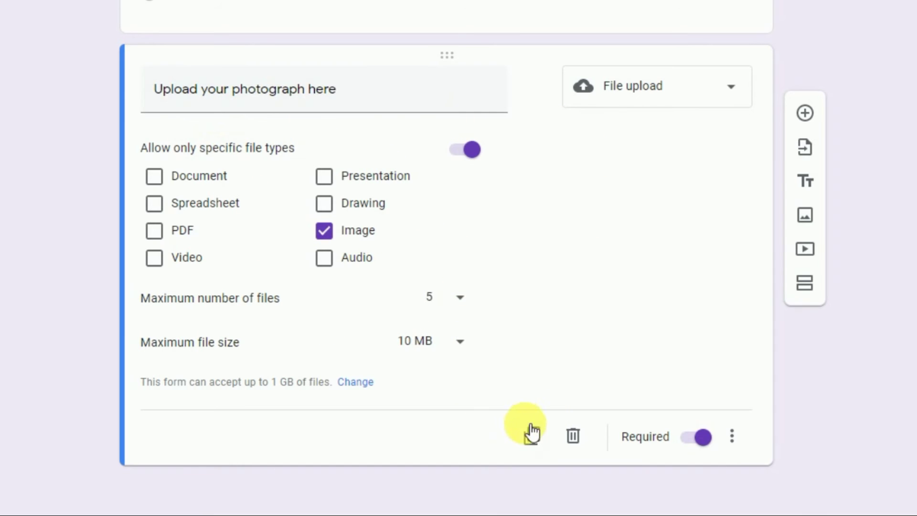
- Duplicate the photograph question and retitle the copy 'Upload your audio here'
left_click(534, 436)
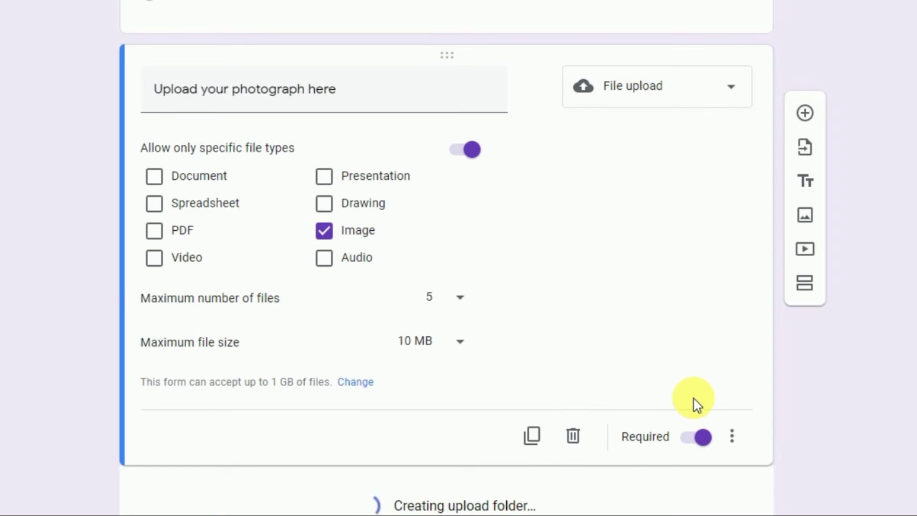
left_click(261, 224)
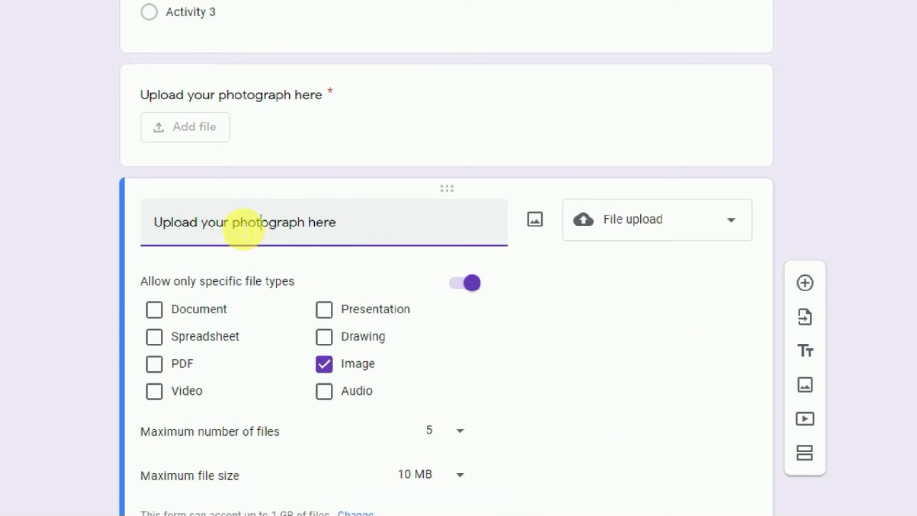
left_click_drag(240, 229, 315, 233)
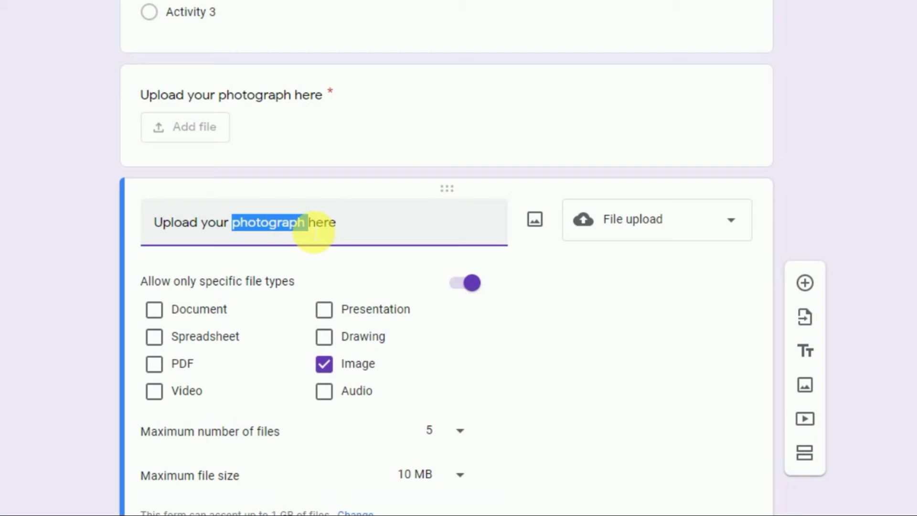
type("audi")
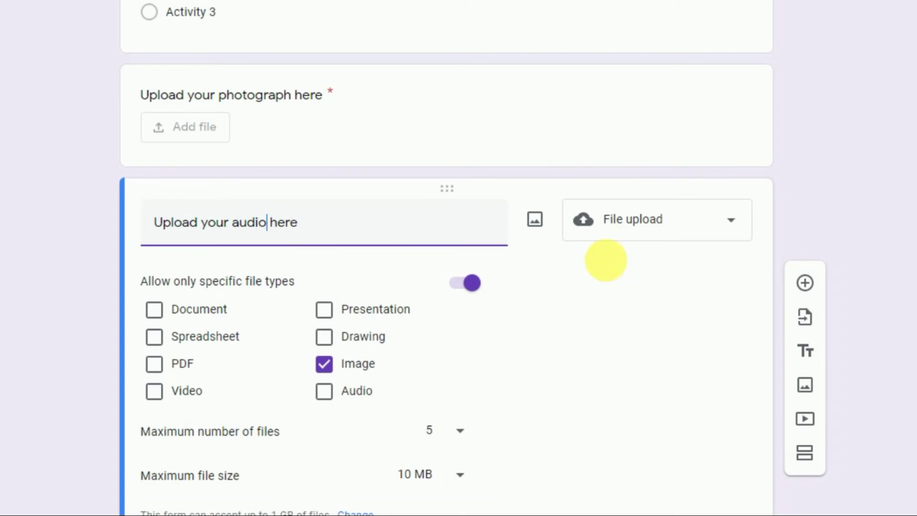
- Allow only Audio files, with a maximum of 1 file up to 100 MB
left_click(327, 366)
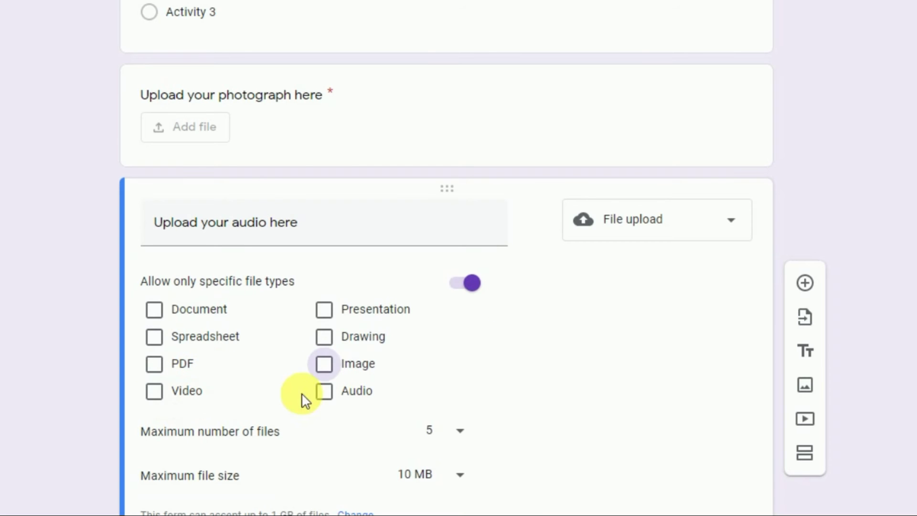
left_click(326, 393)
scroll(477, 397, "down", 3)
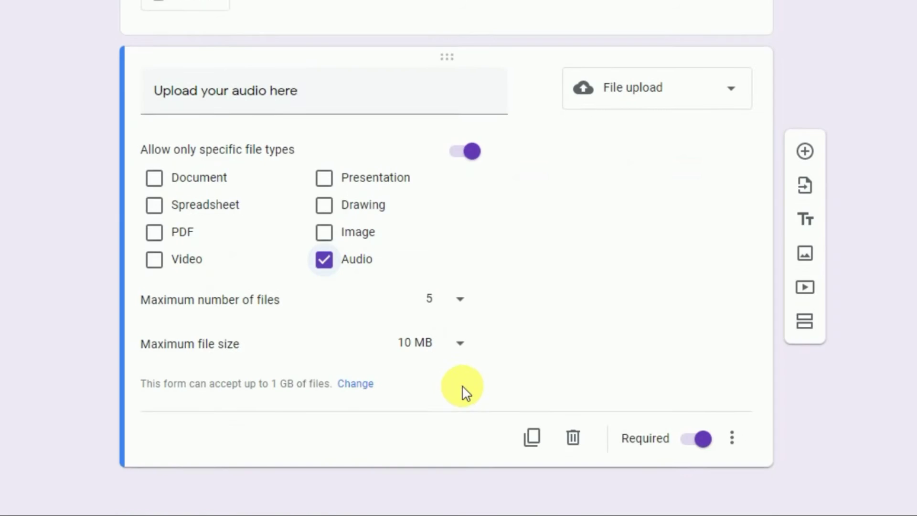
left_click(461, 300)
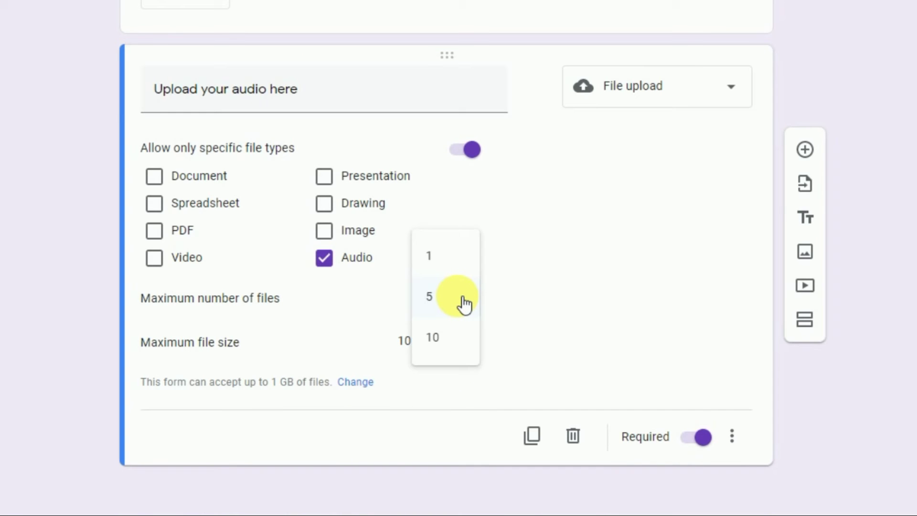
left_click(452, 262)
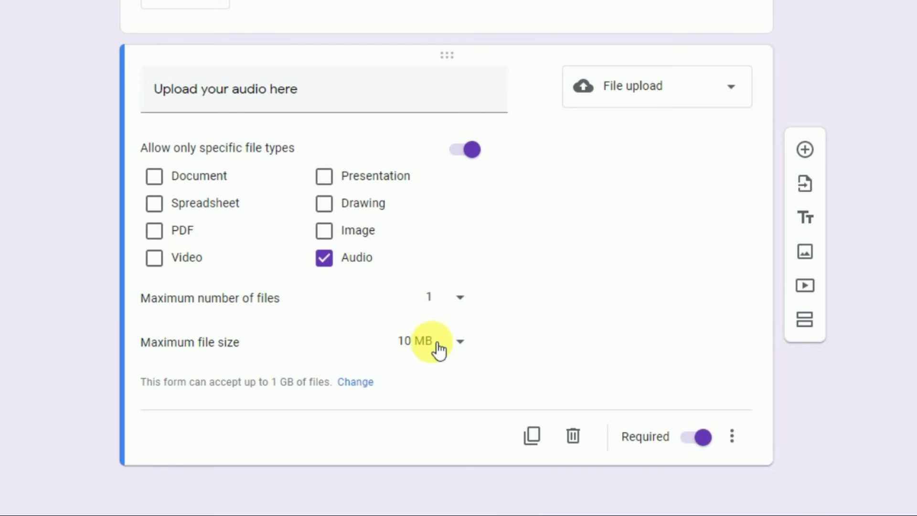
left_click(464, 300)
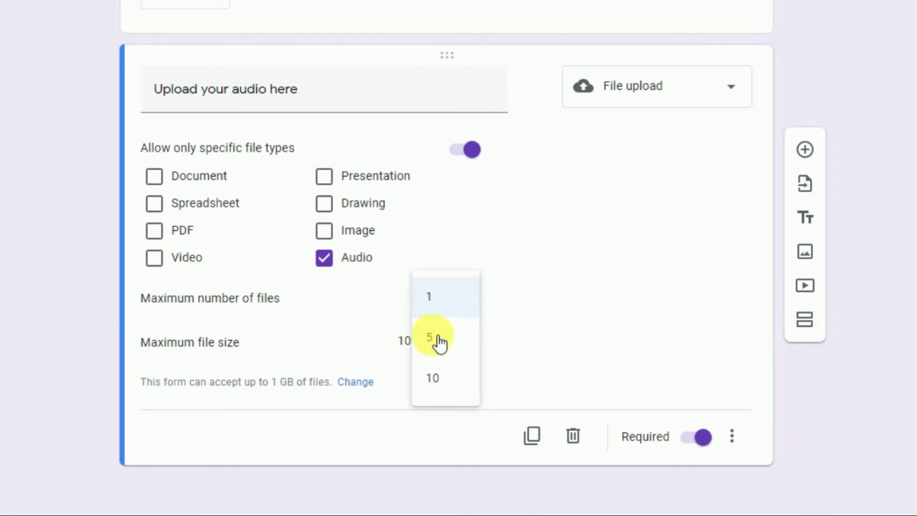
left_click(450, 308)
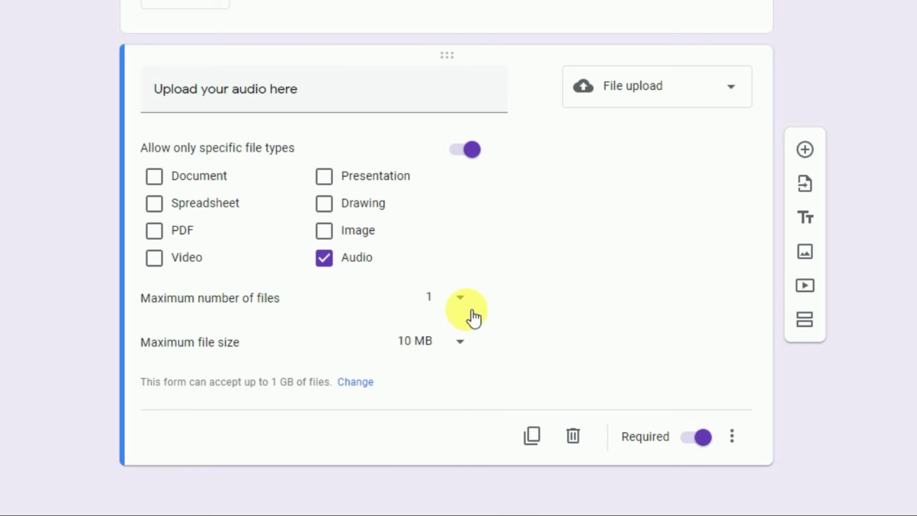
left_click(437, 351)
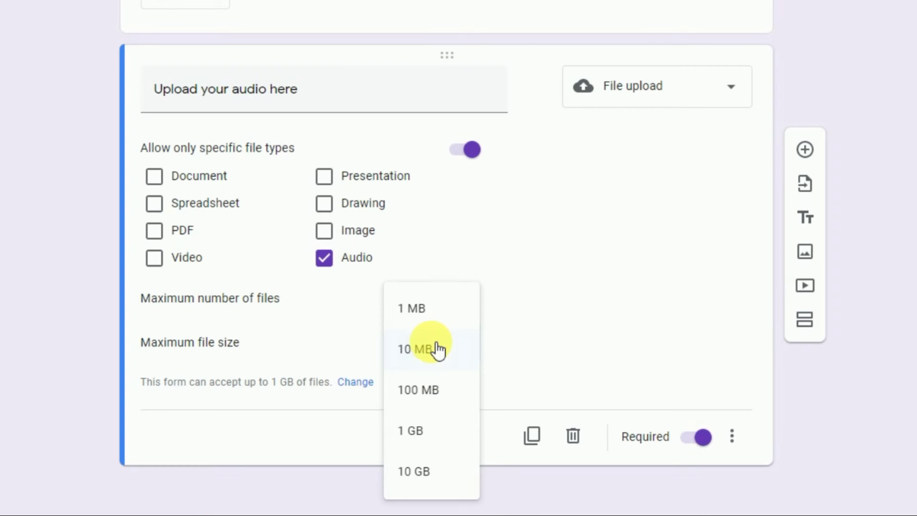
left_click(438, 400)
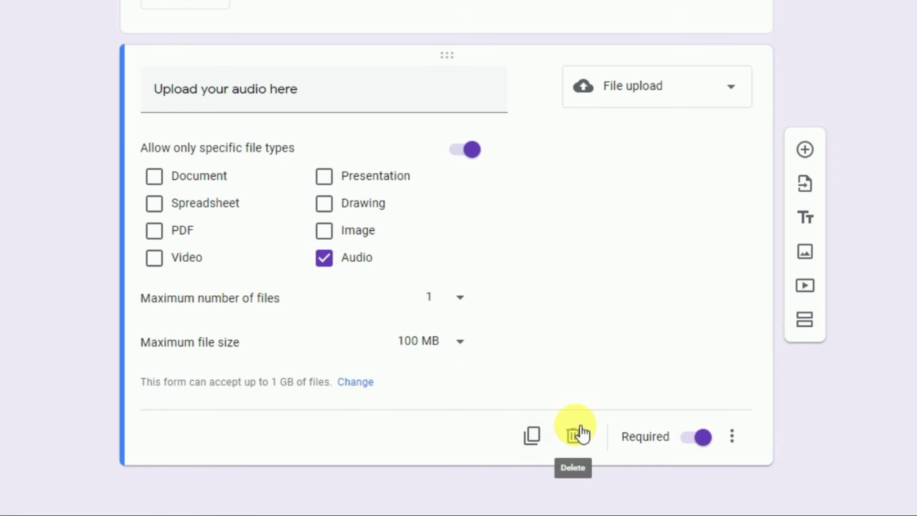
- Duplicate the audio question as 'Upload your video here', accepting only Video files
left_click(533, 439)
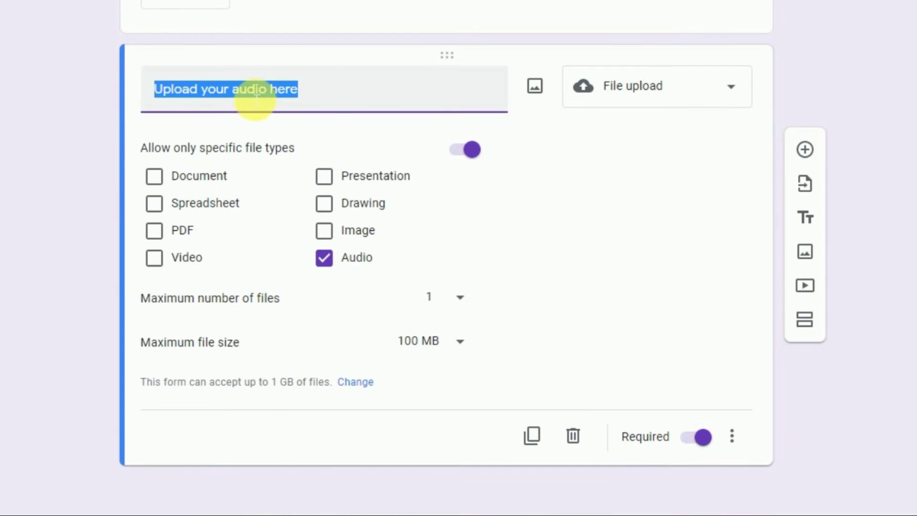
left_click(236, 90)
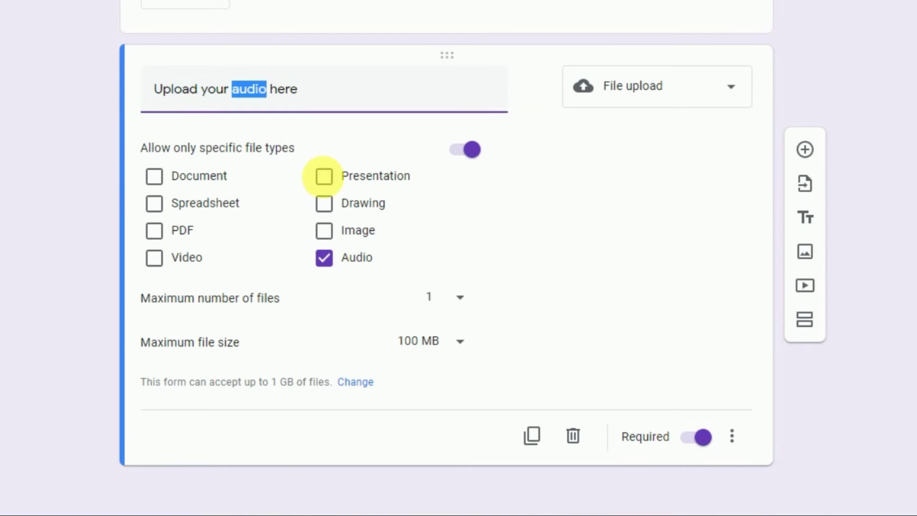
type("video")
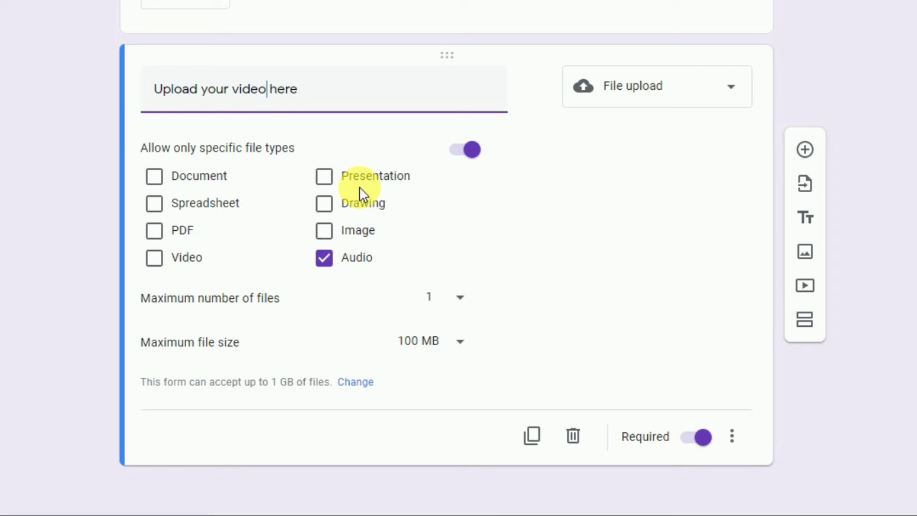
left_click(335, 262)
left_click(160, 260)
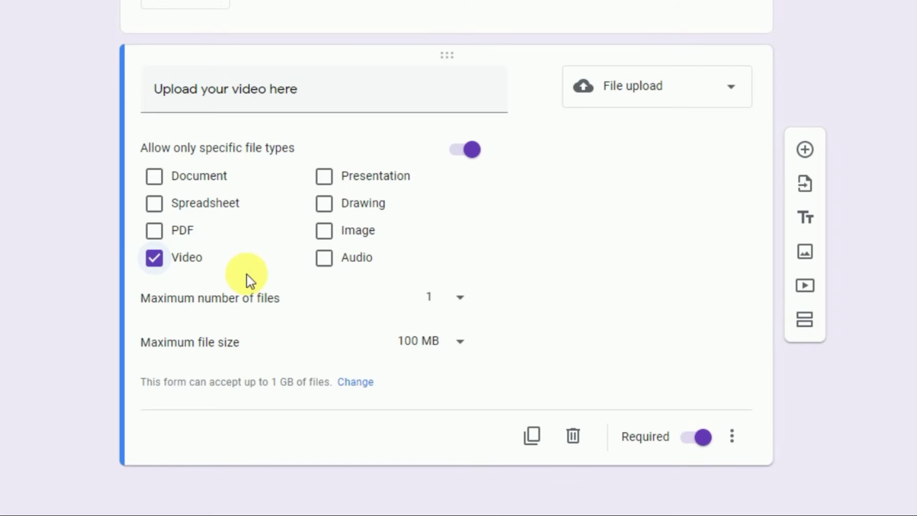
- Keep the video question at 1 file maximum and raise its maximum file size to 1 GB
left_click(445, 302)
left_click(444, 303)
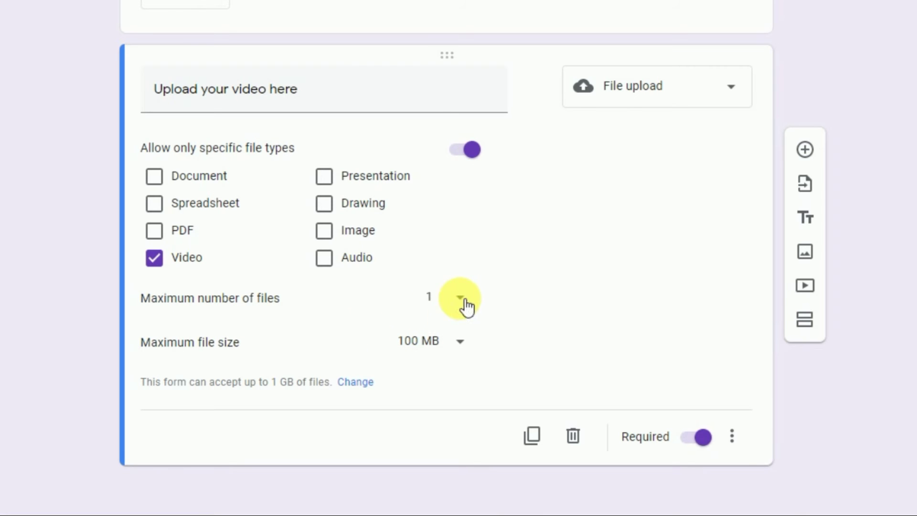
left_click(416, 342)
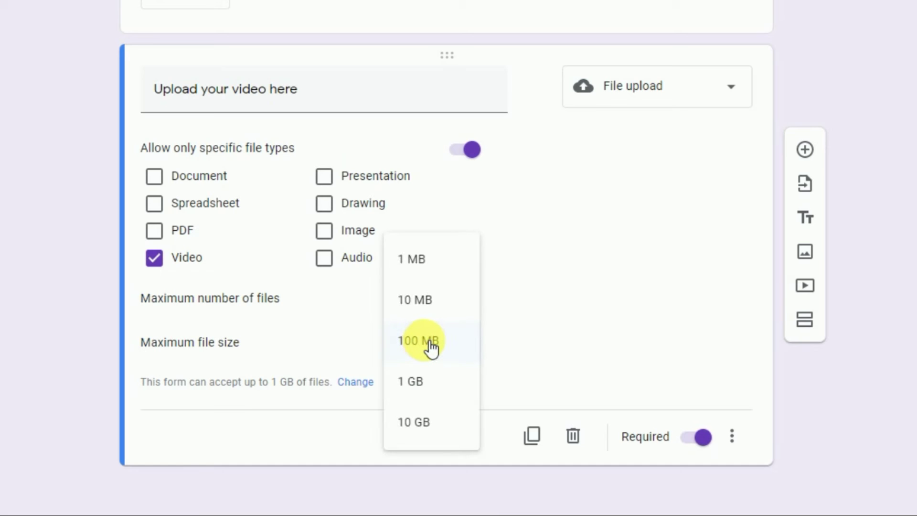
left_click(415, 380)
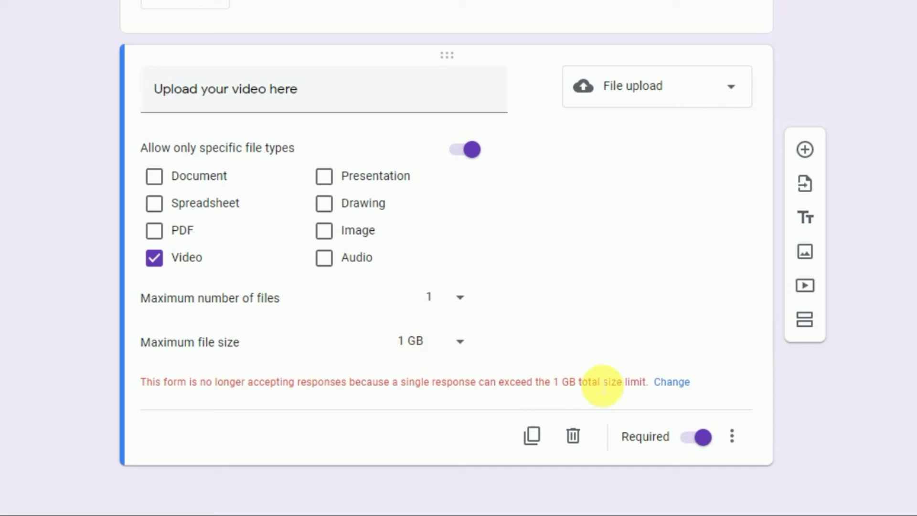
left_click_drag(422, 382, 640, 377)
- In form settings, tick 'Limit to 1 response', set total upload size to 10 GB, and save
left_click(674, 382)
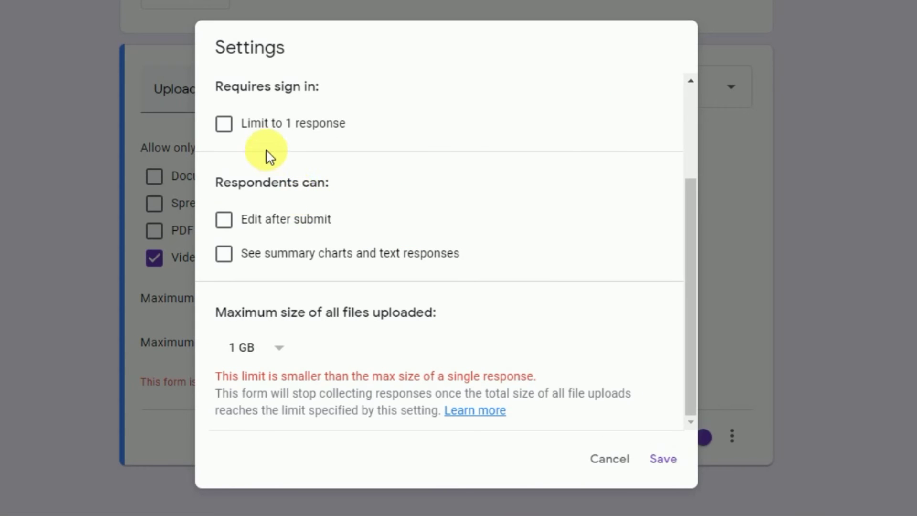
left_click(225, 123)
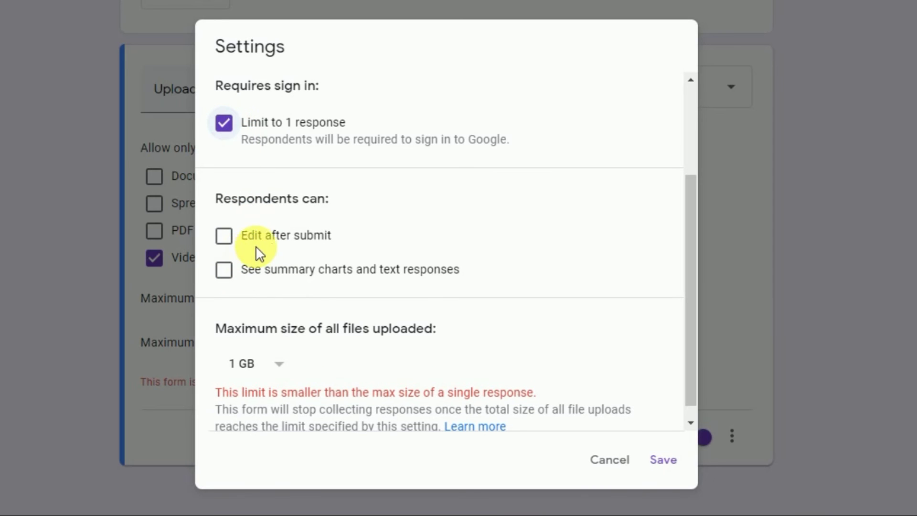
left_click(275, 368)
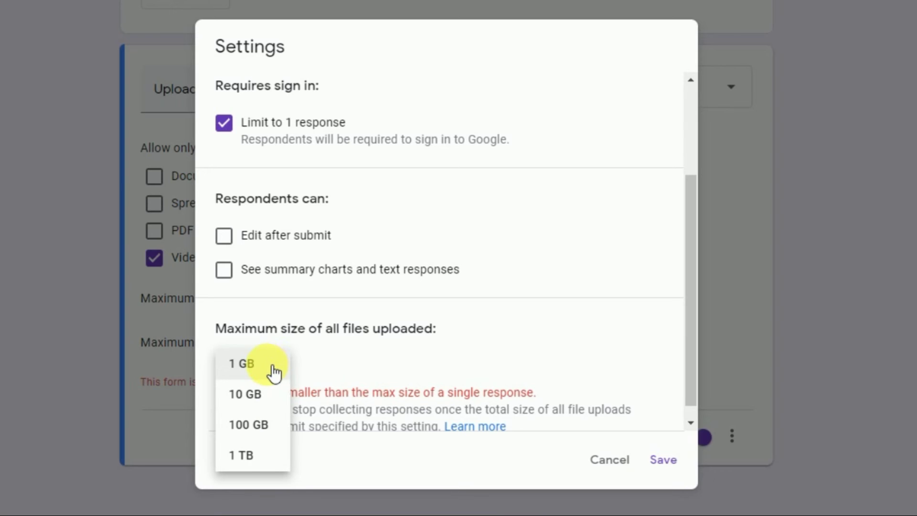
left_click(266, 400)
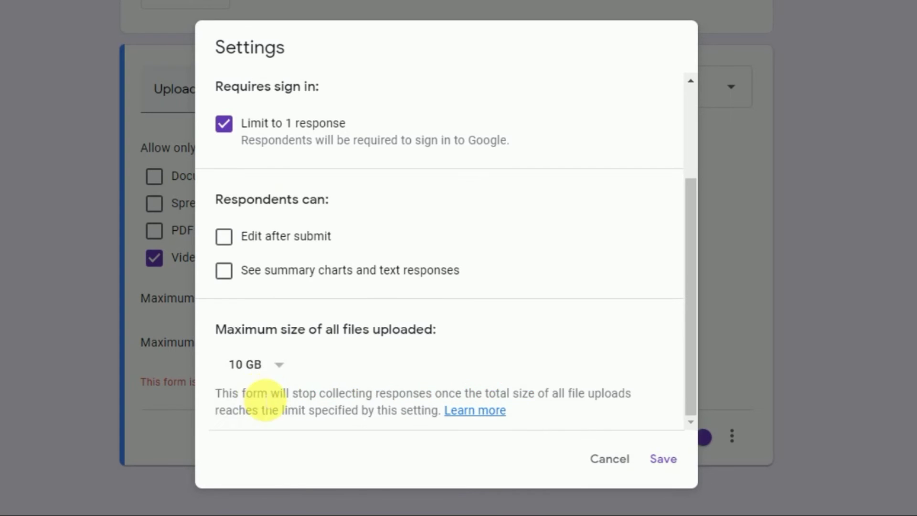
left_click(664, 460)
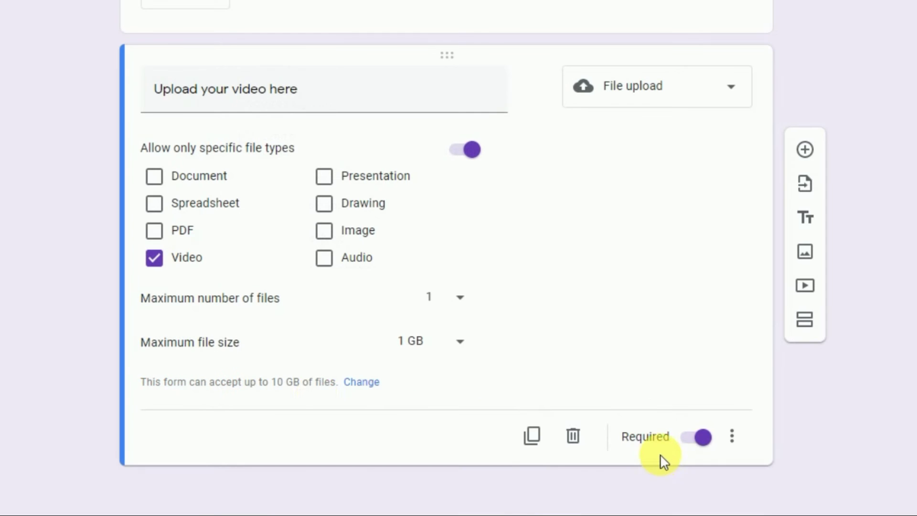
left_click_drag(133, 393, 518, 382)
- Scroll to the top of the Activity 1 form and open its respondent preview
left_click(540, 371)
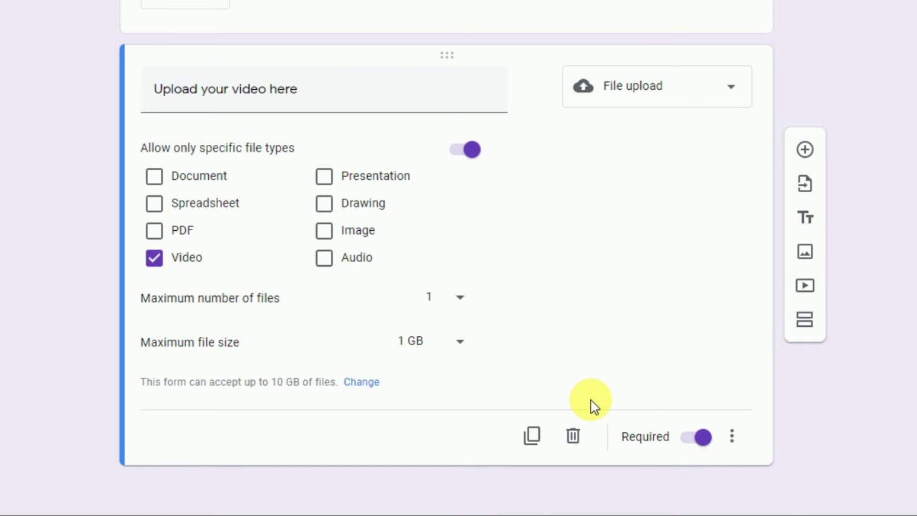
scroll(585, 390, "up", 5)
scroll(585, 390, "down", 5)
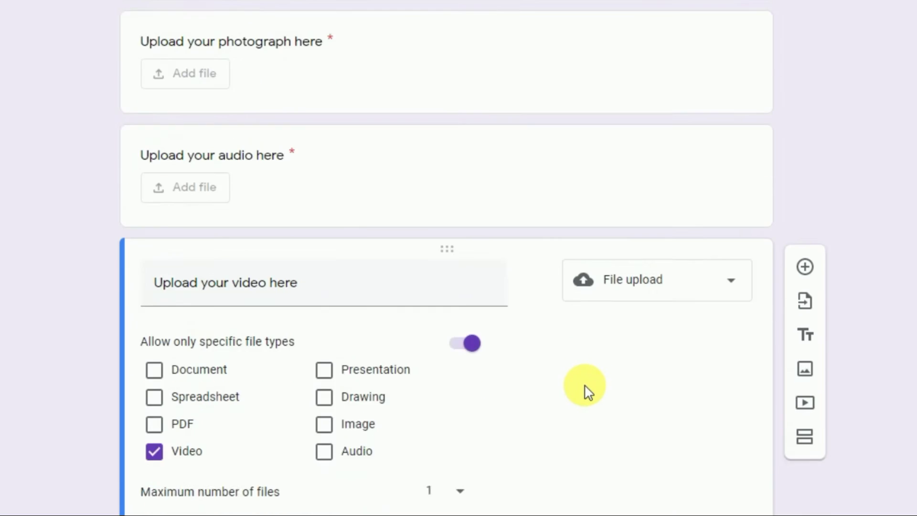
scroll(584, 384, "up", 3)
scroll(588, 391, "up", 6)
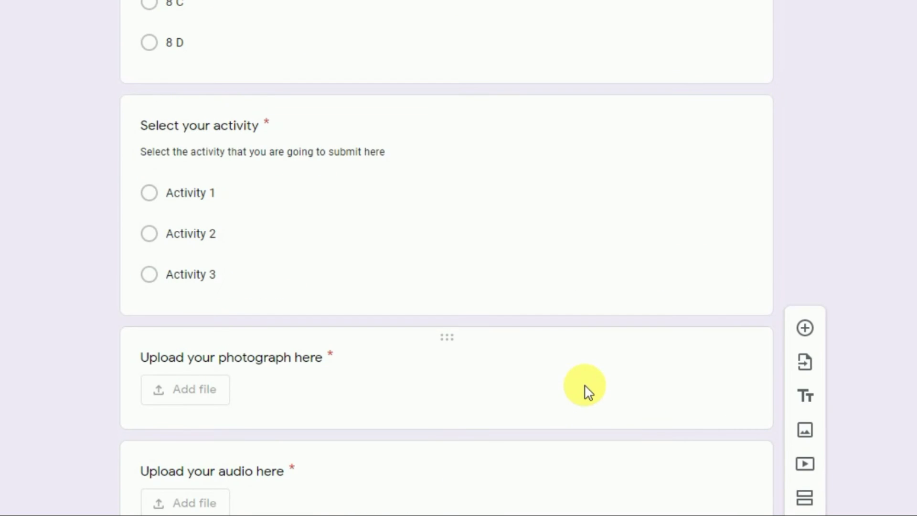
scroll(584, 389, "down", 4)
scroll(586, 385, "up", 10)
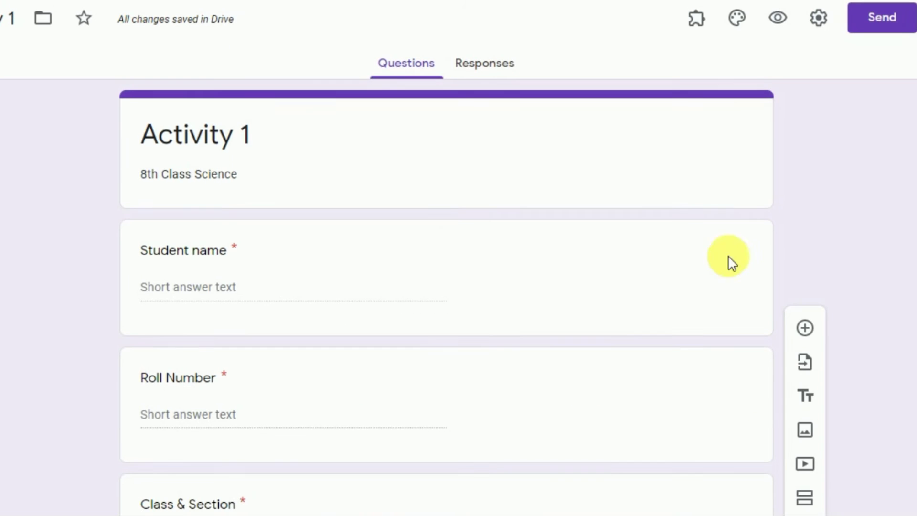
left_click(778, 19)
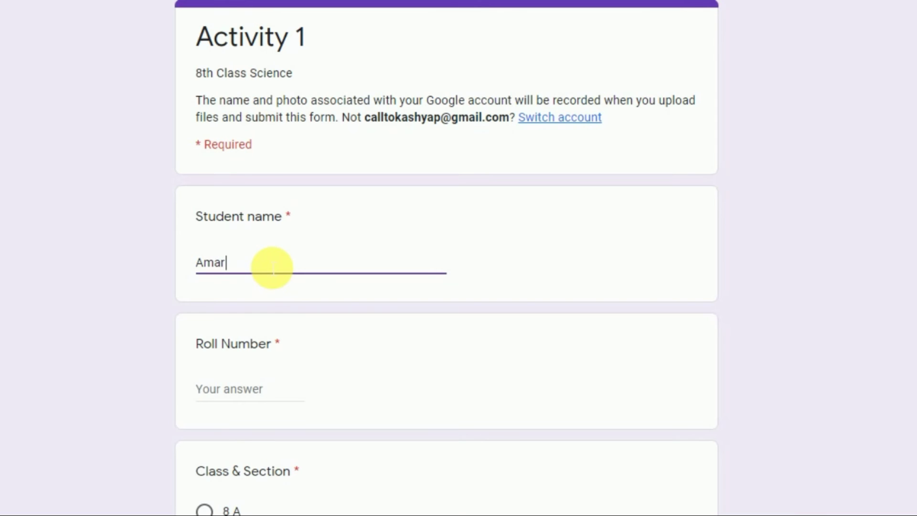
- Enter Roll Number 1, choose class 8 A and select Activity 1 in the preview
left_click(264, 396)
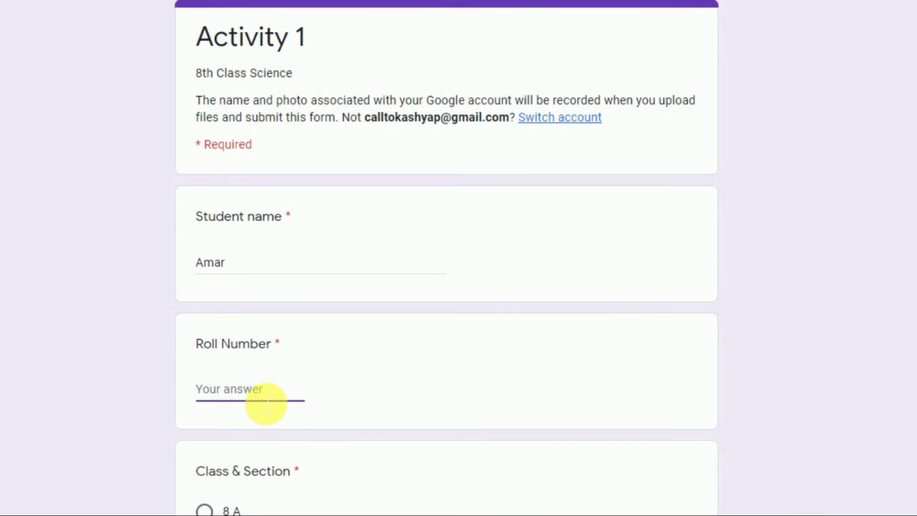
type("1")
scroll(309, 399, "down", 10)
scroll(221, 129, "up", 5)
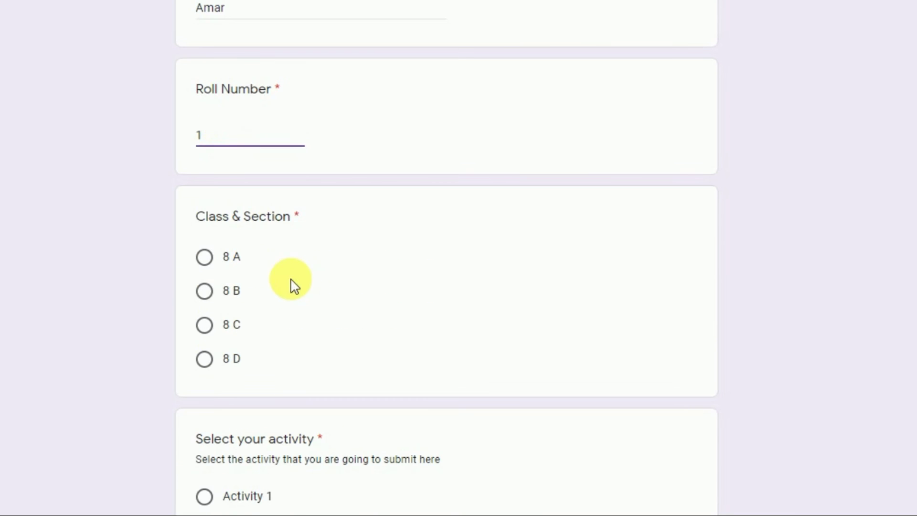
left_click(205, 258)
scroll(390, 292, "down", 5)
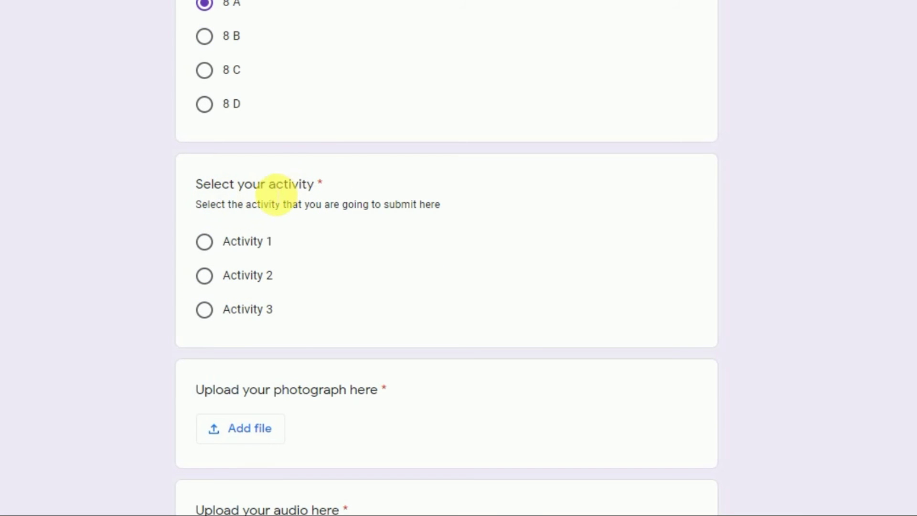
left_click(209, 247)
scroll(383, 282, "down", 5)
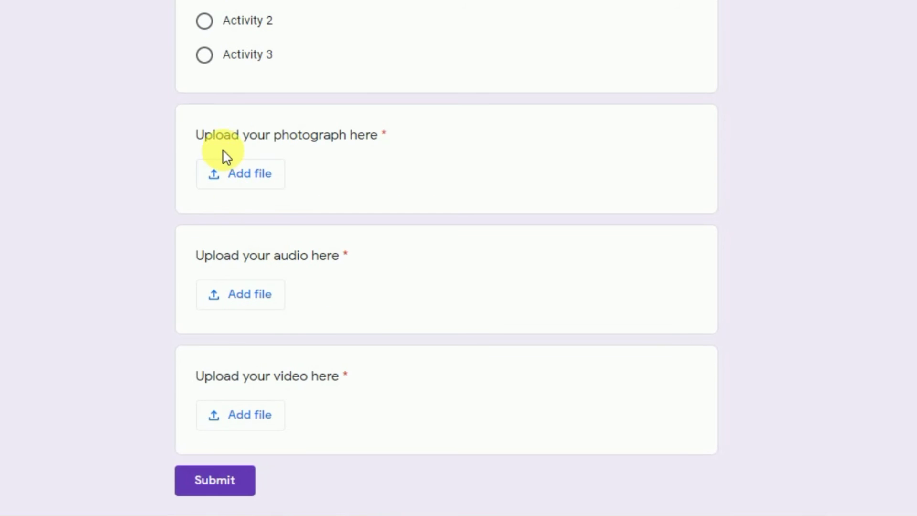
- Upload BB 8].png from the computer as the photograph question's answer
left_click(263, 180)
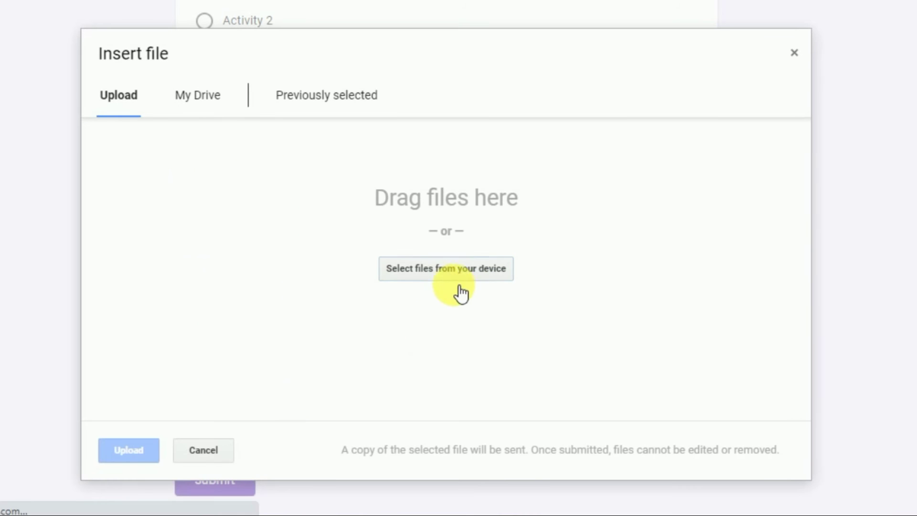
left_click(436, 271)
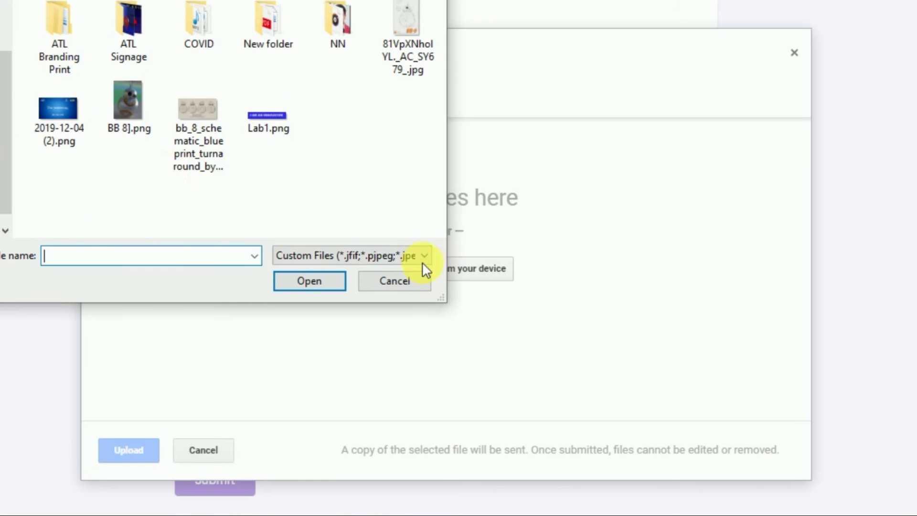
left_click(134, 110)
double_click(133, 108)
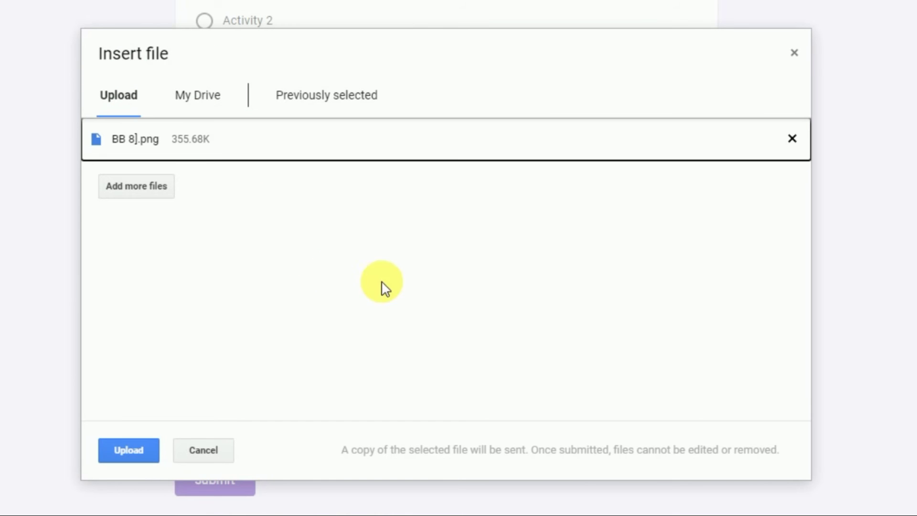
left_click(139, 451)
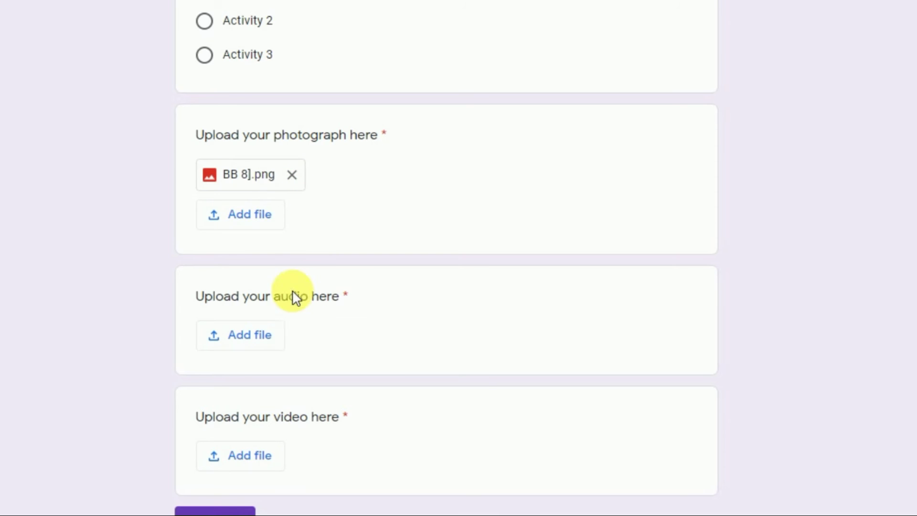
- Upload Noozam Song.mp3 from New folder as the audio question's answer
left_click(263, 350)
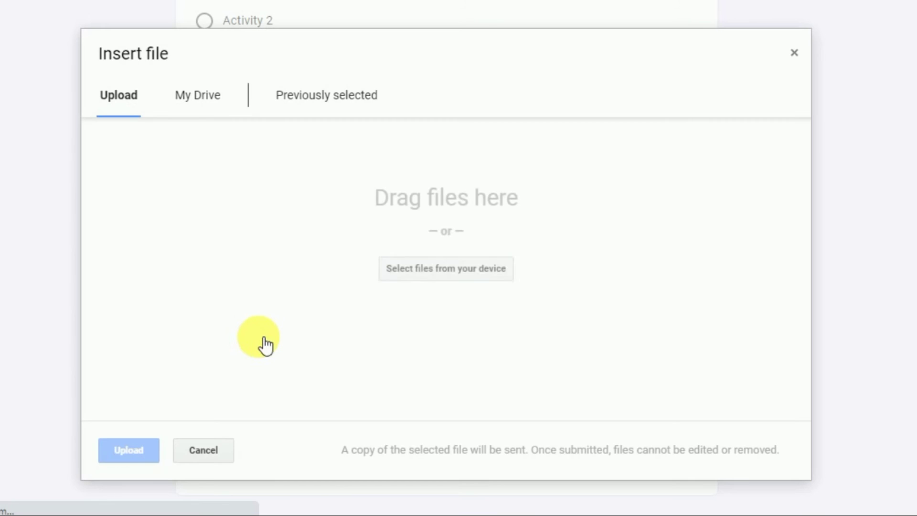
left_click(422, 283)
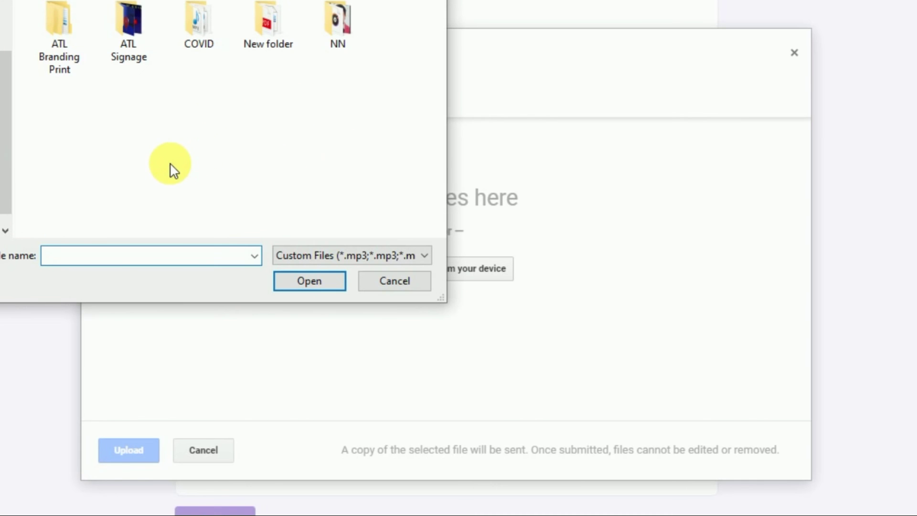
double_click(328, 25)
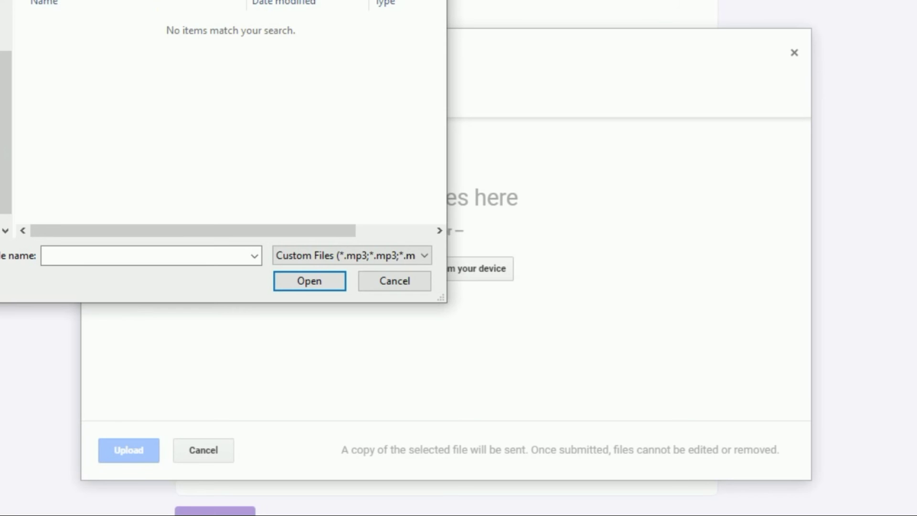
key("alt+Left")
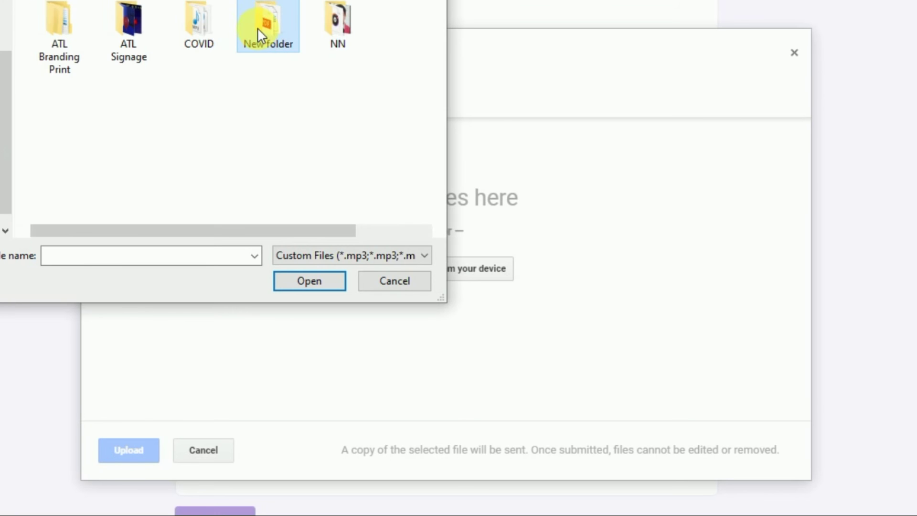
double_click(258, 29)
double_click(83, 25)
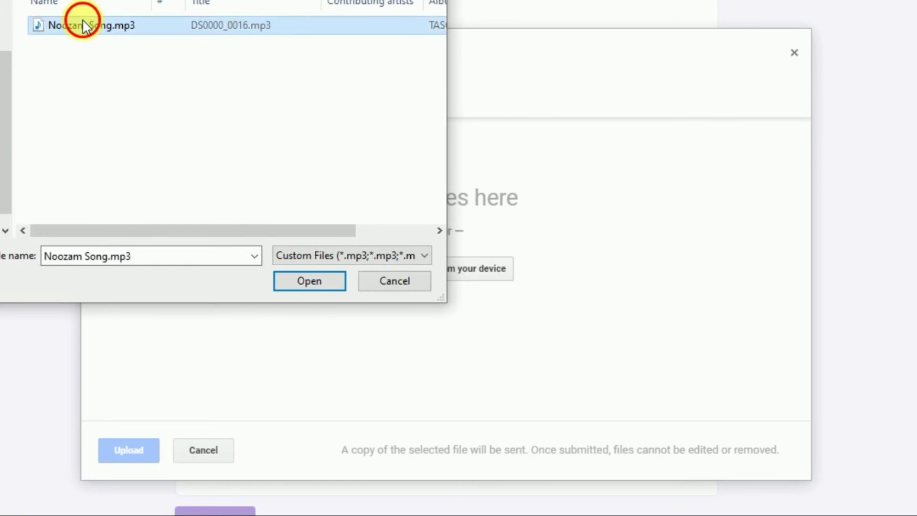
left_click(139, 442)
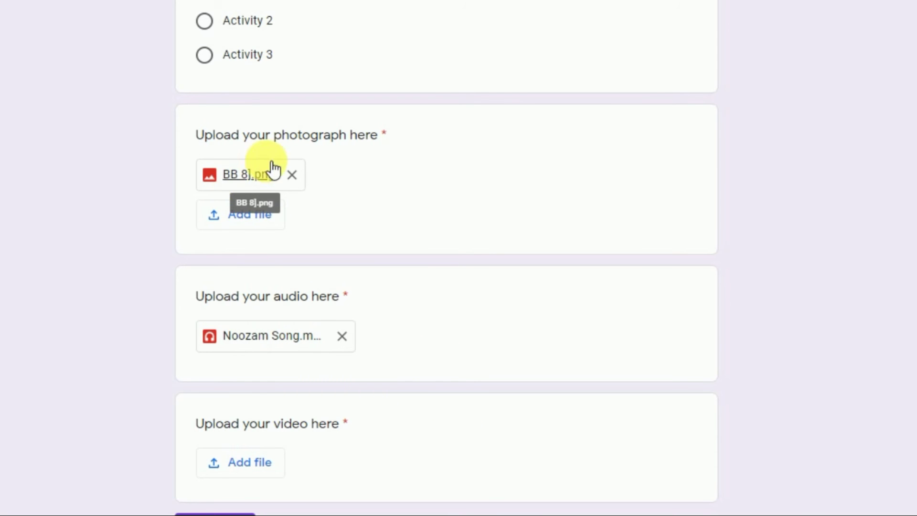
- Open the video question's upload dialog and close it without attaching a video
scroll(277, 343, "down", 3)
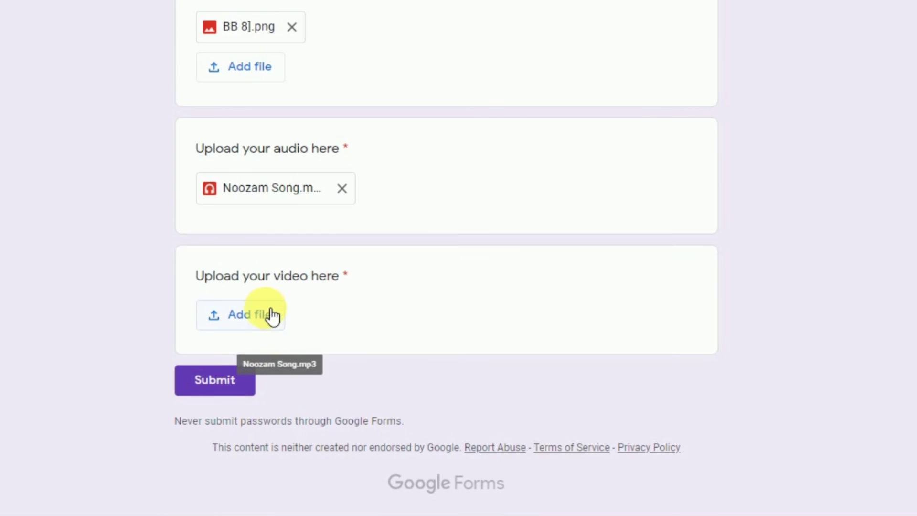
left_click(257, 315)
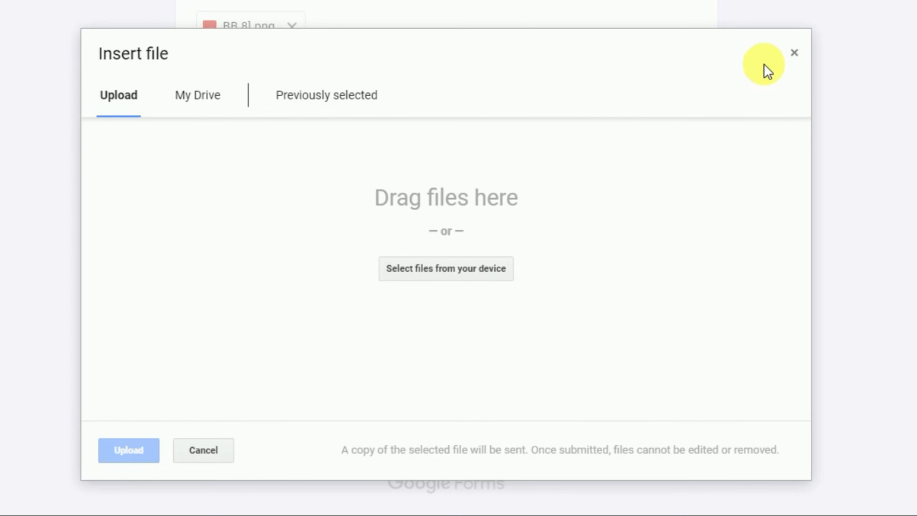
left_click(794, 52)
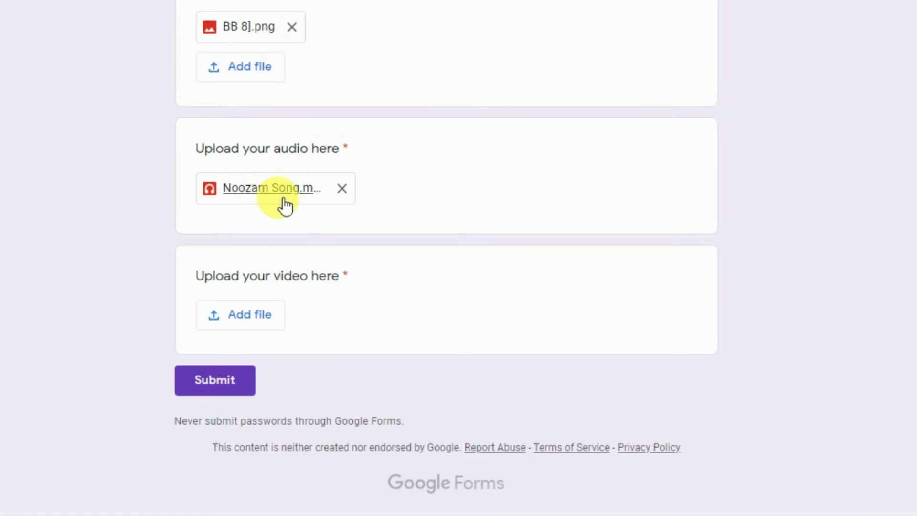
scroll(262, 167, "up", 5)
scroll(280, 289, "down", 5)
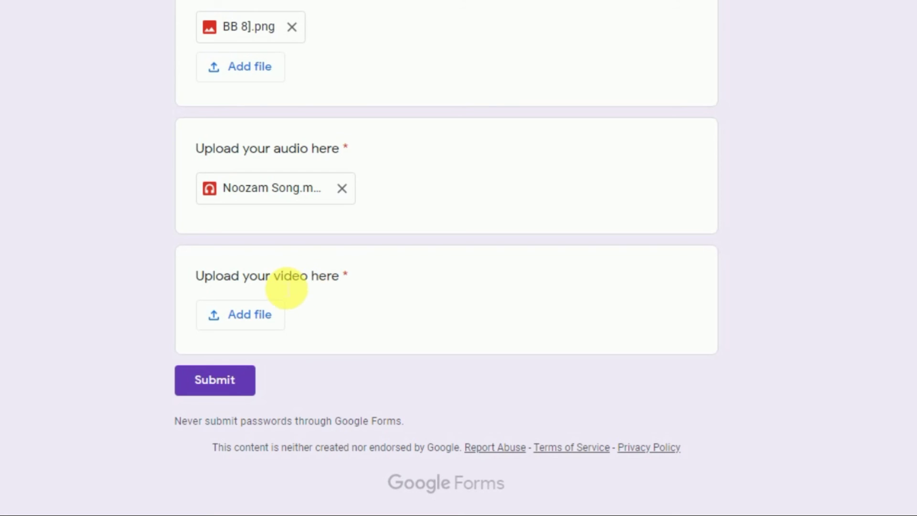
left_click_drag(361, 275, 206, 277)
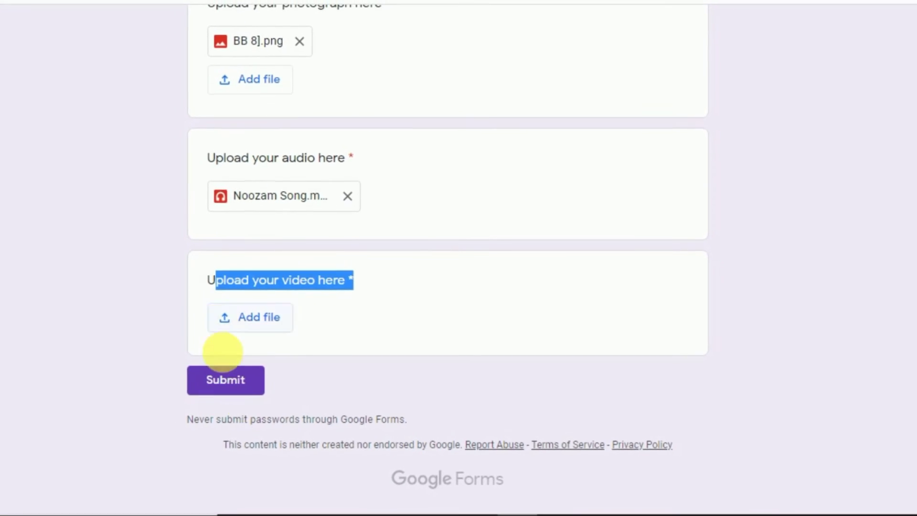
- Submit the response, get the required-video error, and return to the form editor
left_click(247, 387)
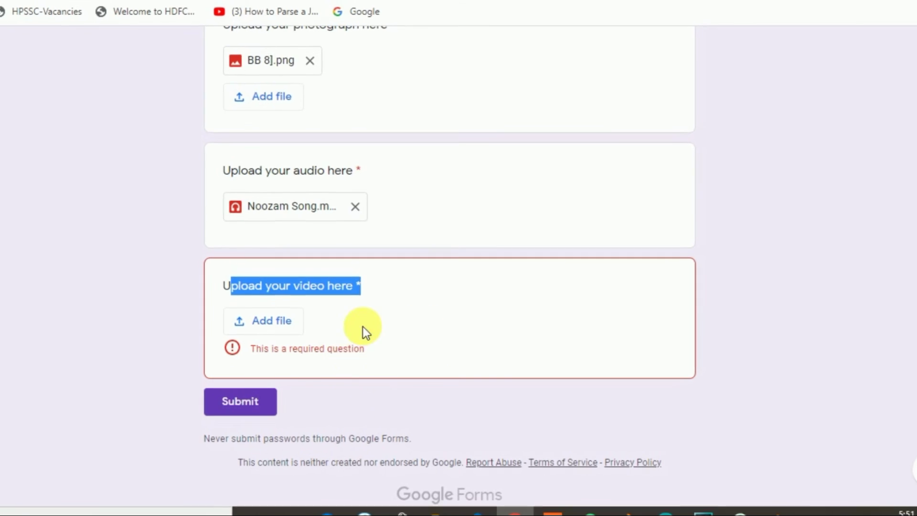
left_click(559, 326)
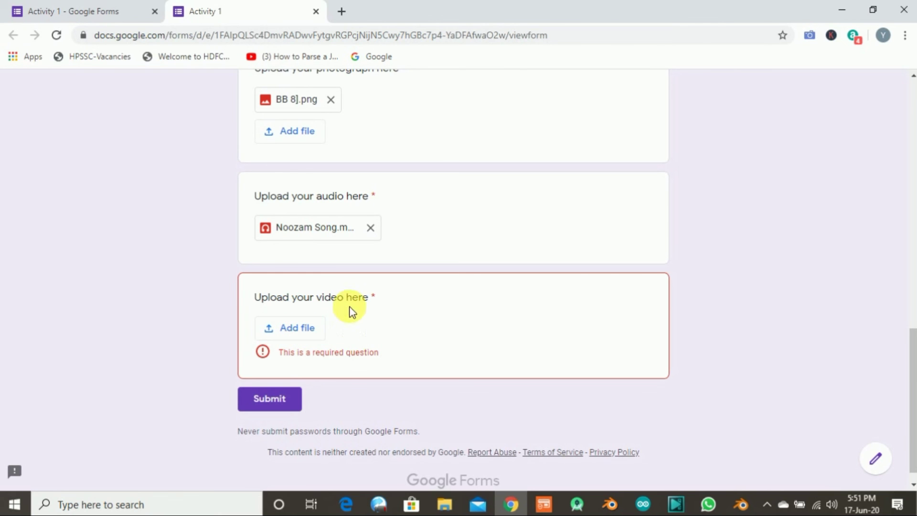
left_click(91, 16)
scroll(446, 334, "down", 10)
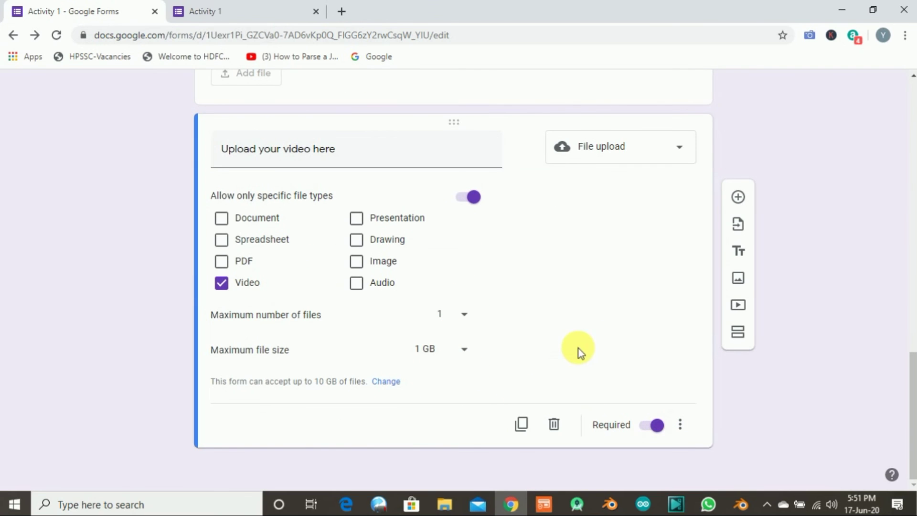
- Reload the live Activity 1 form so the video question is now optional
scroll(743, 399, "up", 15)
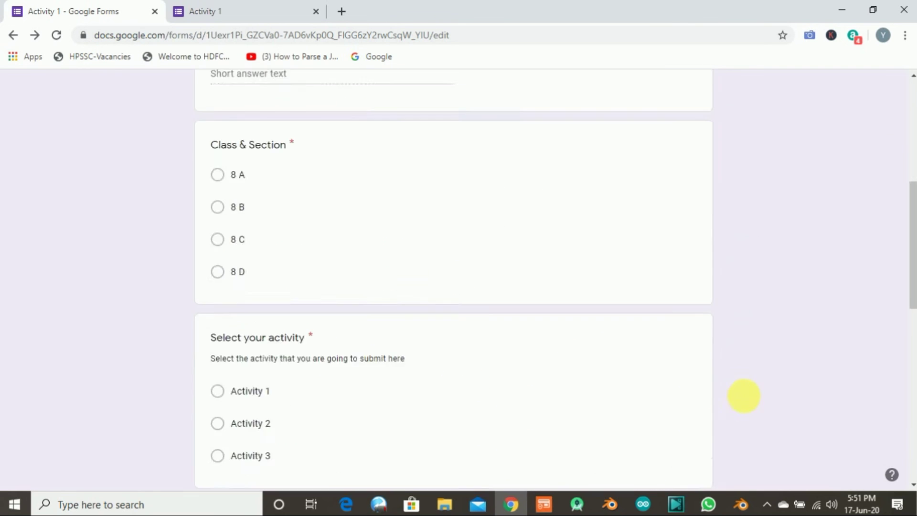
left_click(250, 12)
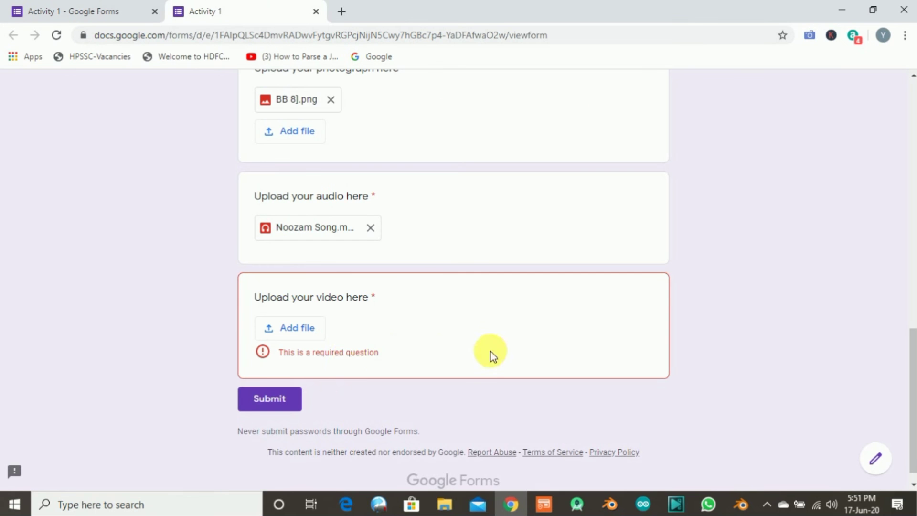
left_click(58, 35)
left_click(518, 111)
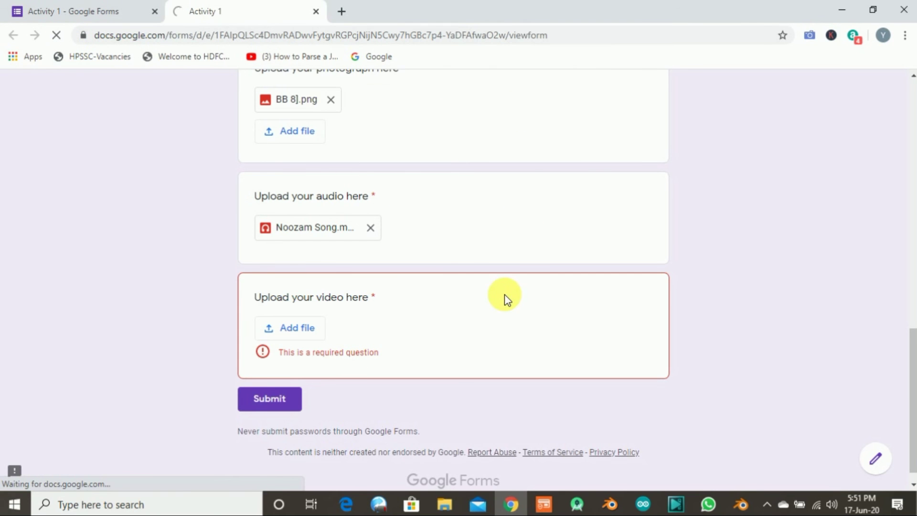
scroll(504, 299, "up", 8)
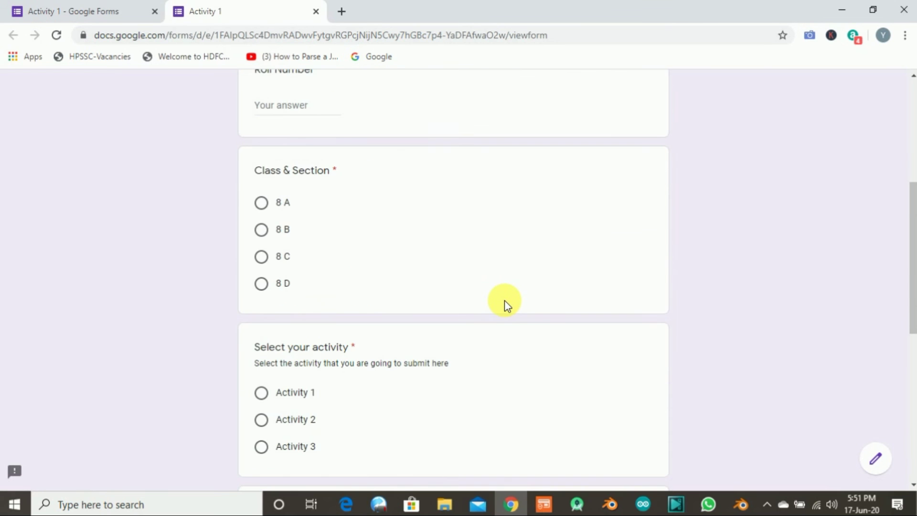
scroll(504, 300, "up", 5)
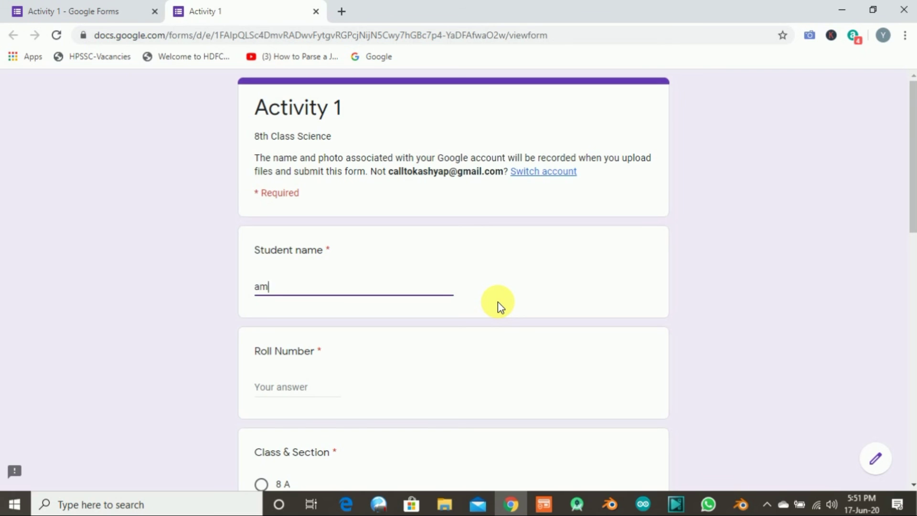
- Retype the student name and enter Roll Number 1 in the live form
key("BackSpace")
key("BackSpace")
type("A")
left_click(305, 387)
type("1")
scroll(316, 401, "down", 8)
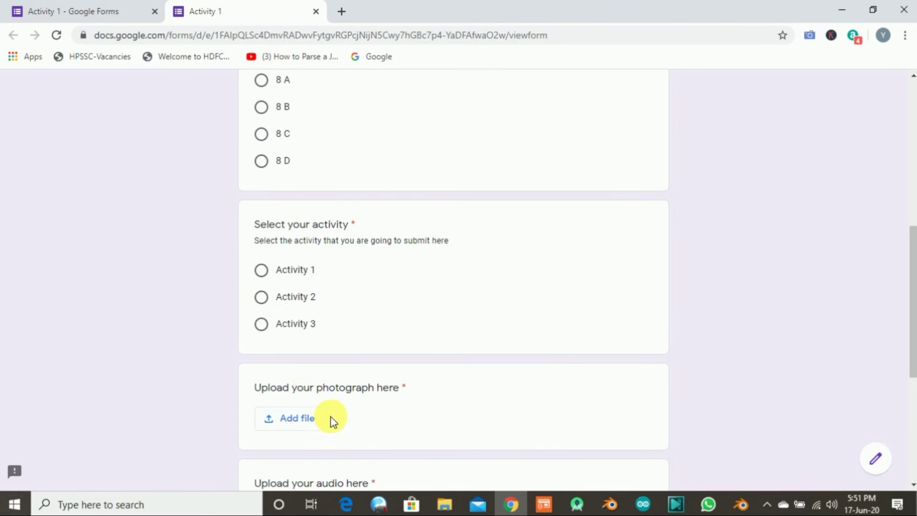
scroll(351, 362, "down", 5)
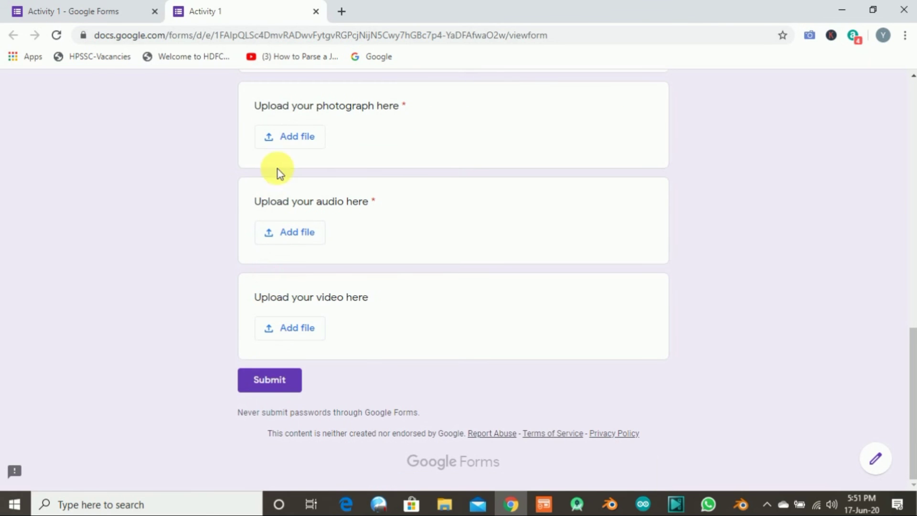
left_click(290, 140)
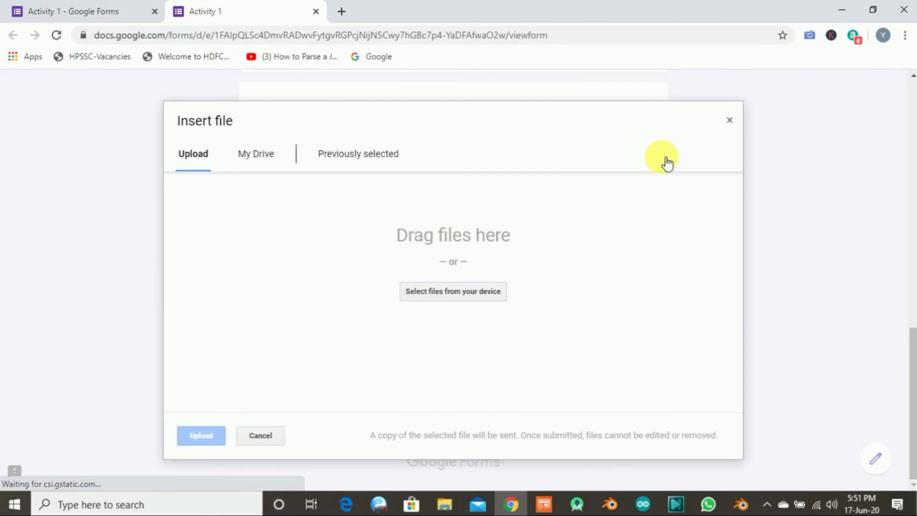
- Upload BB 8].png from the Desktop to the photograph question
left_click(448, 301)
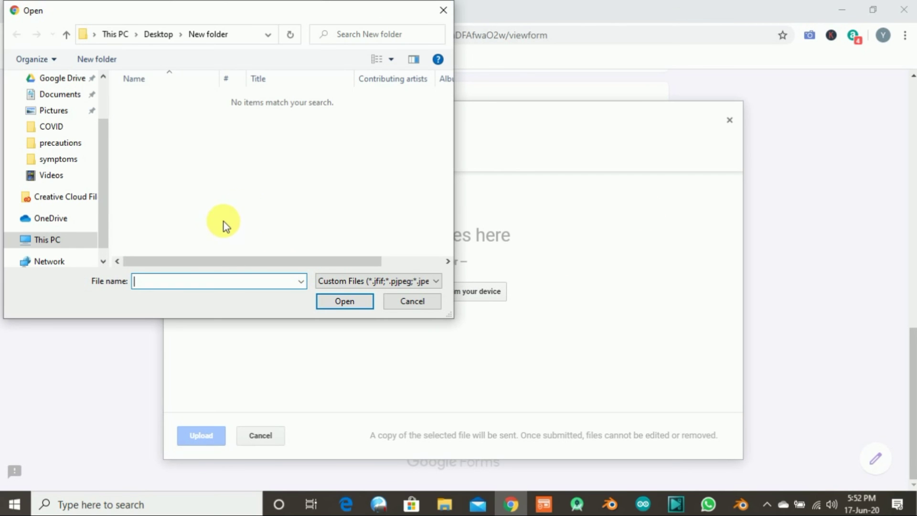
left_click(71, 242)
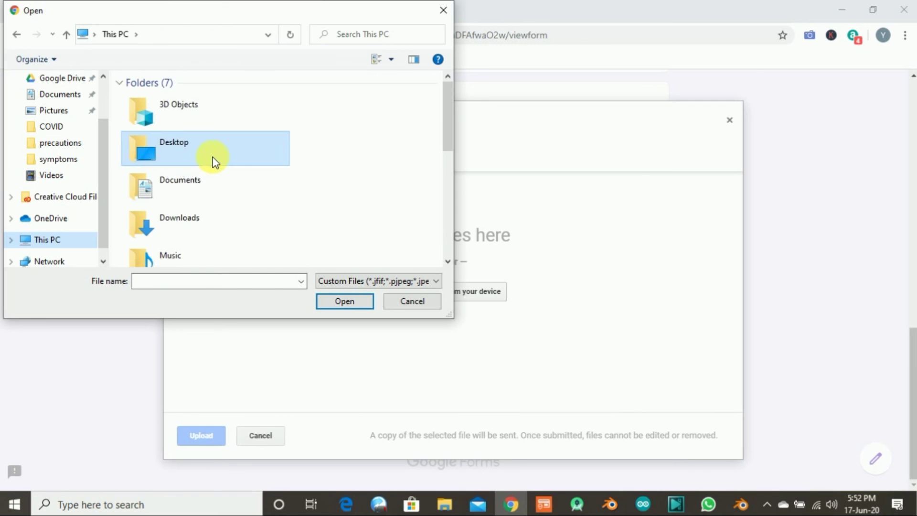
double_click(220, 165)
double_click(204, 159)
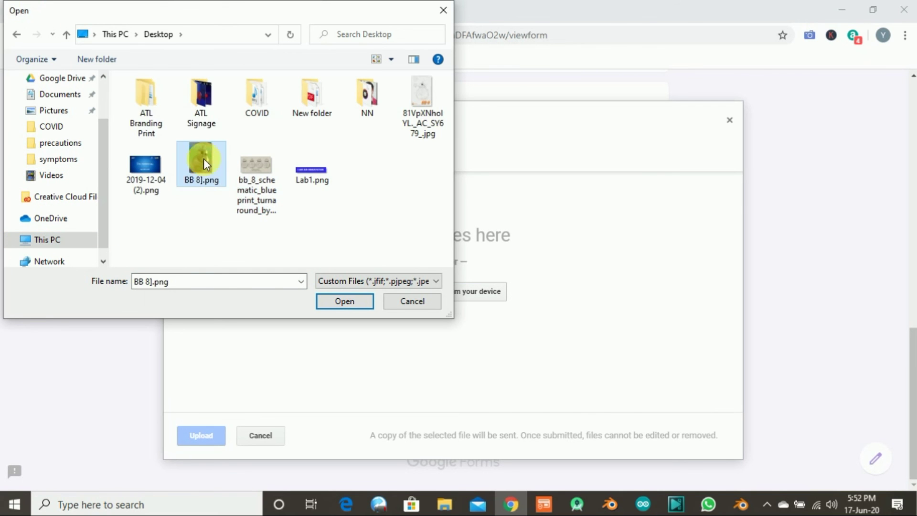
left_click(208, 433)
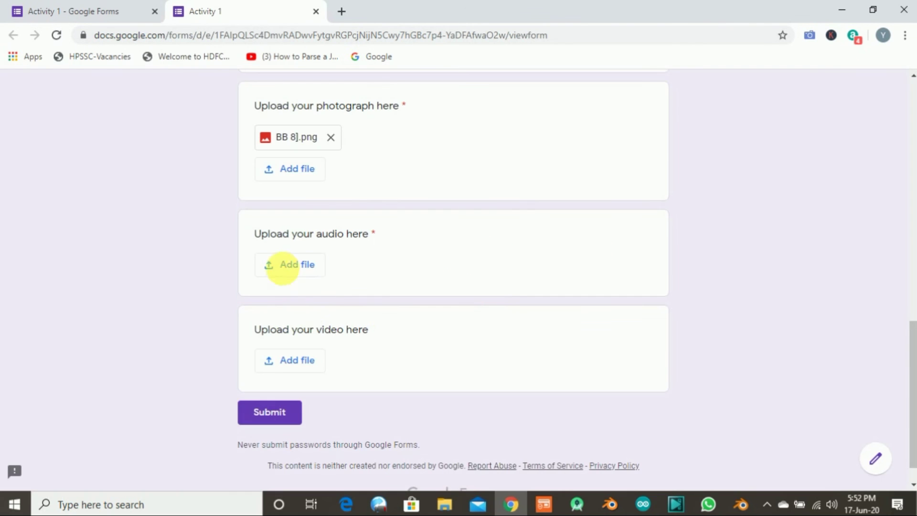
- Upload Noozam Song.mp3 from the Desktop's New folder to the audio question
left_click(285, 266)
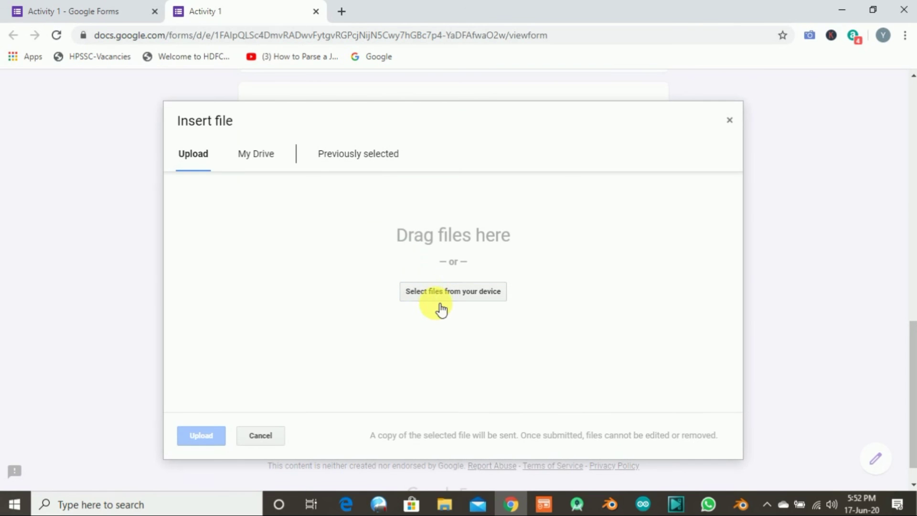
left_click(437, 297)
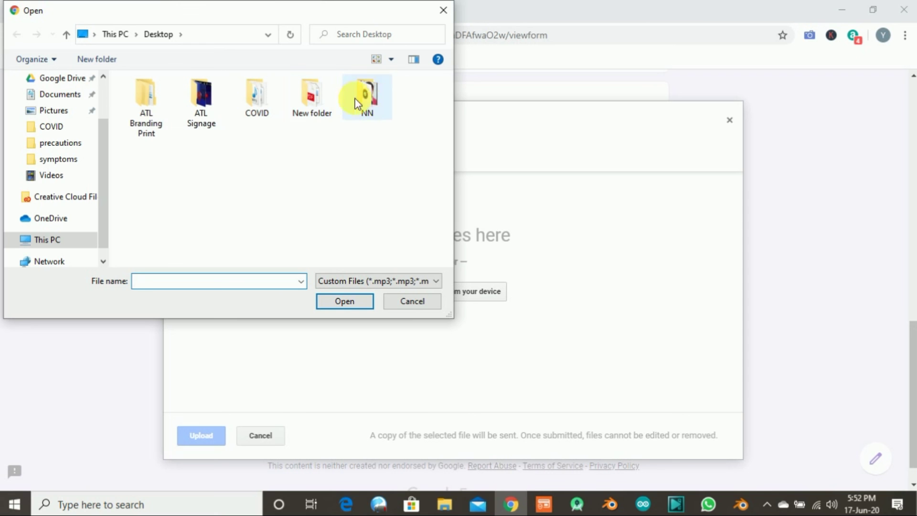
double_click(319, 99)
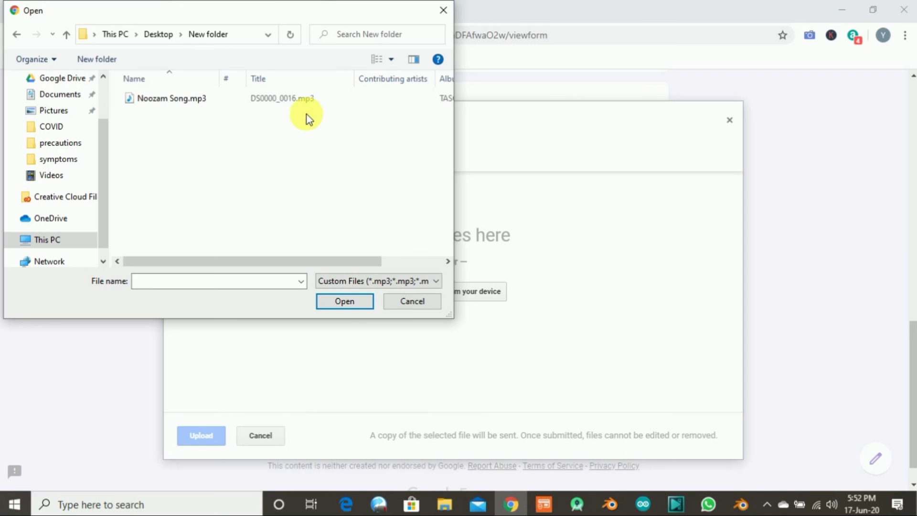
double_click(174, 98)
left_click(212, 437)
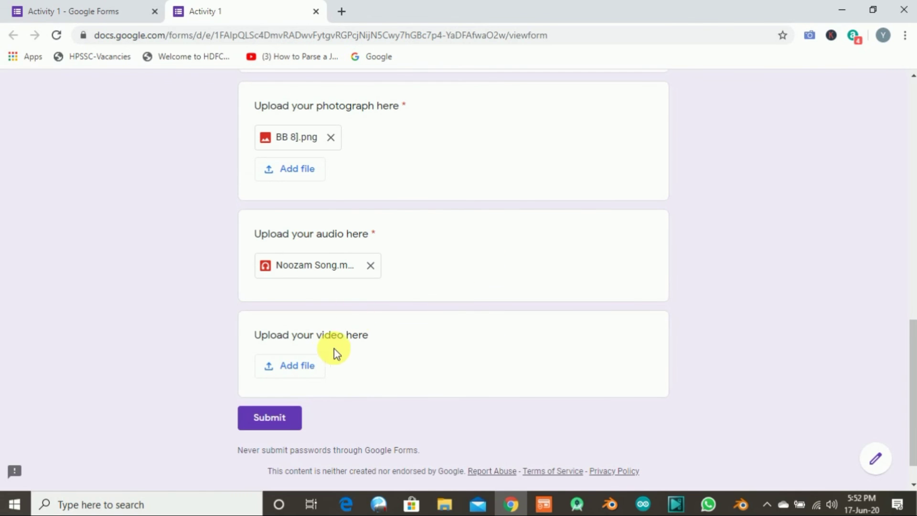
- Answer Class & Section with 8 A and submit the completed response
left_click_drag(374, 338, 253, 335)
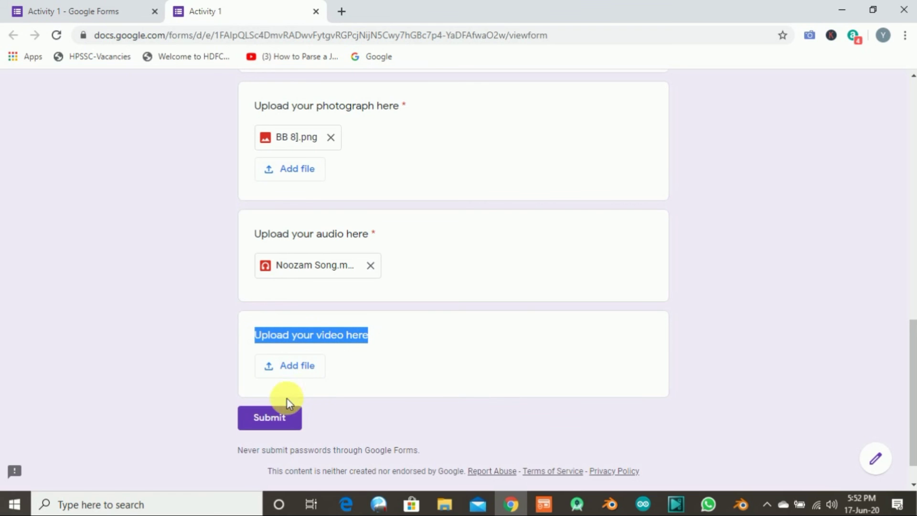
left_click(267, 417)
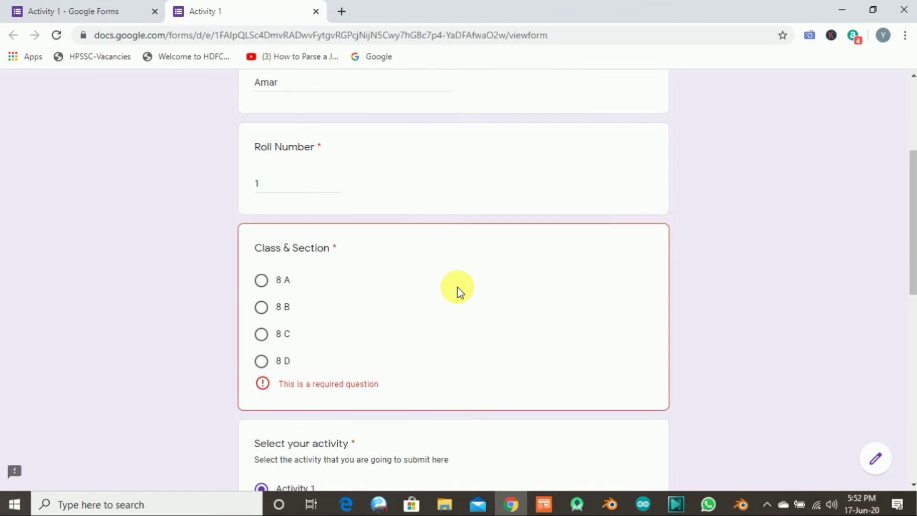
left_click(269, 288)
scroll(412, 357, "down", 15)
left_click(291, 381)
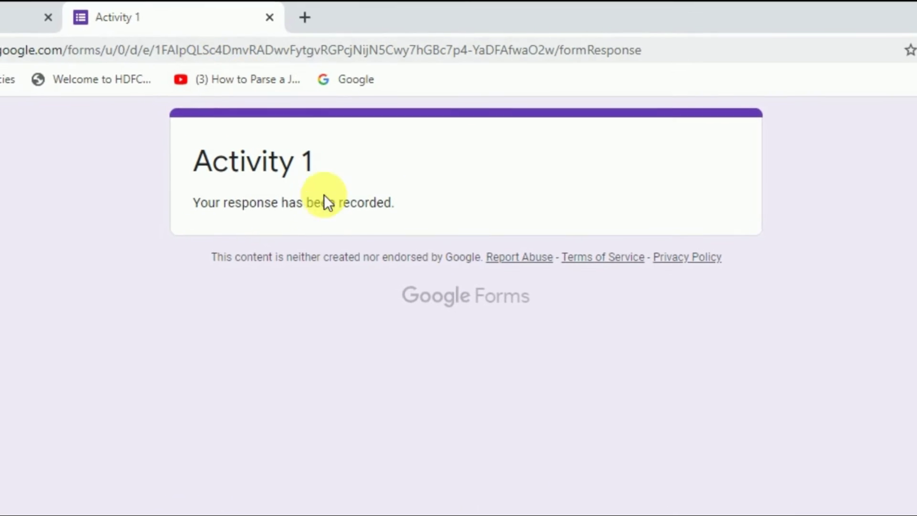
- Open the form's Responses tab and view the uploaded photograph in Drive
left_click(2, 10)
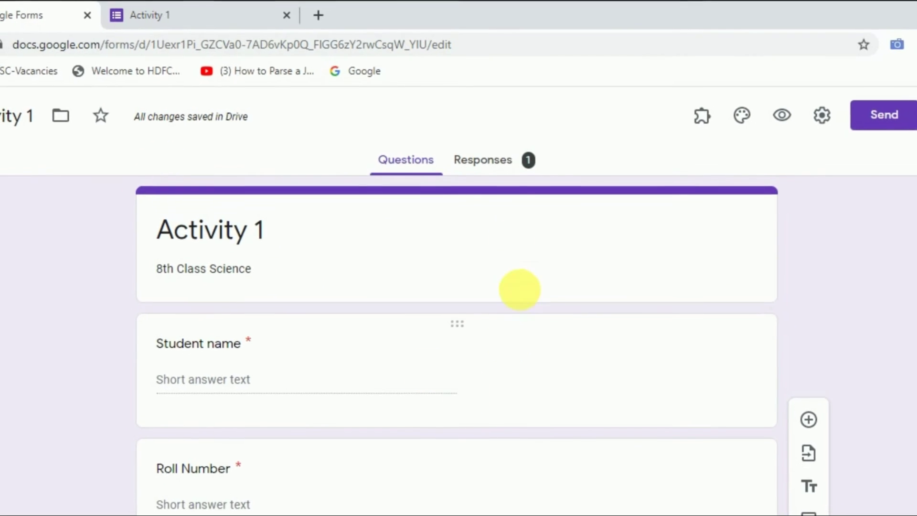
left_click(494, 155)
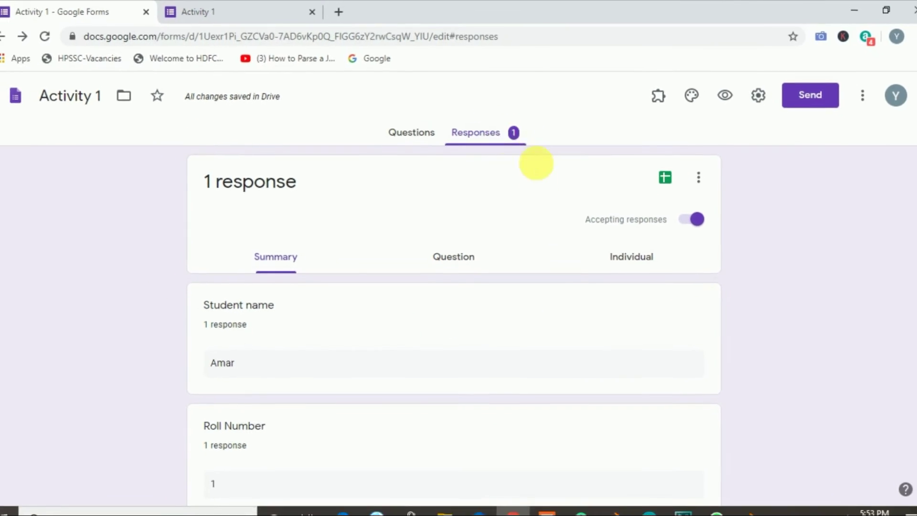
scroll(382, 335, "down", 8)
scroll(313, 315, "down", 9)
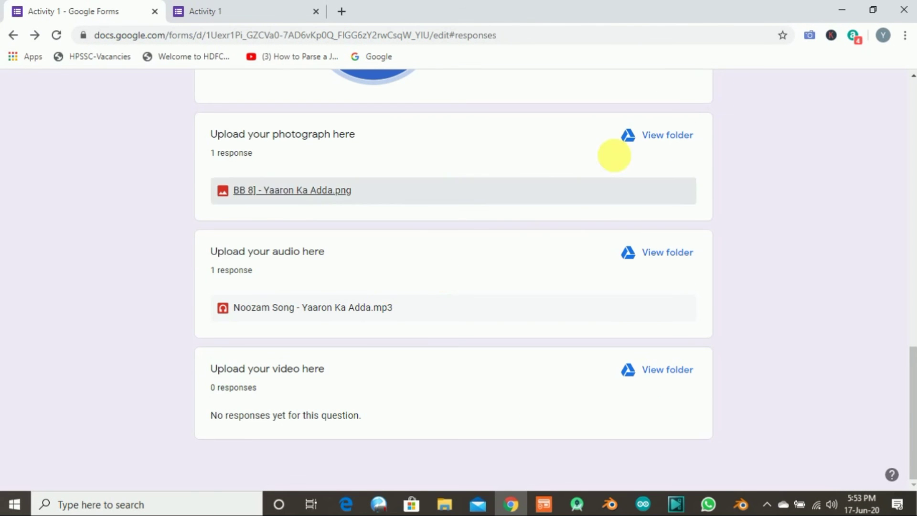
left_click(294, 192)
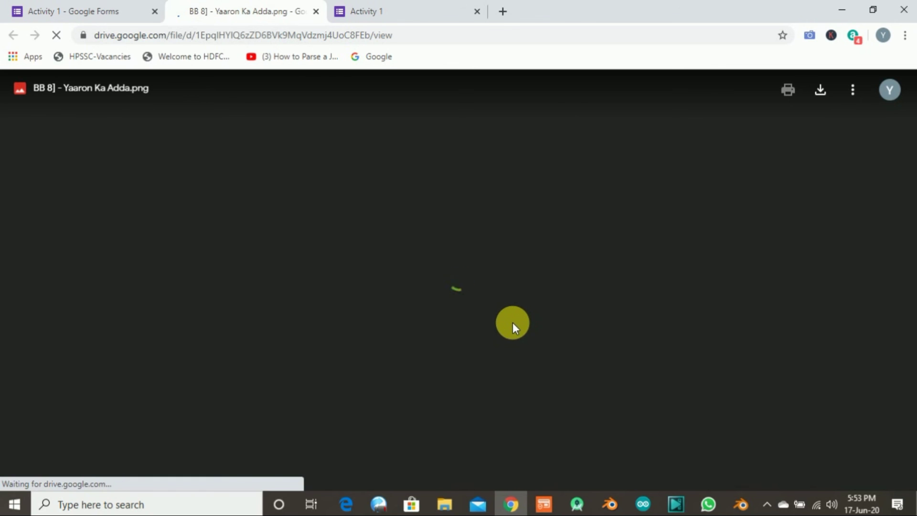
left_click(315, 11)
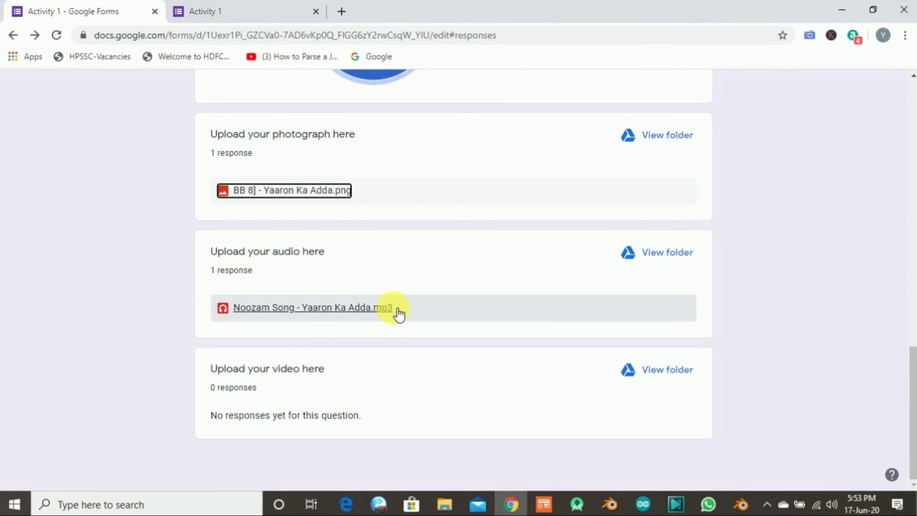
- Link the responses to a new 'Activity 1 (Responses)' Google Sheets spreadsheet
scroll(396, 311, "up", 10)
scroll(362, 317, "up", 5)
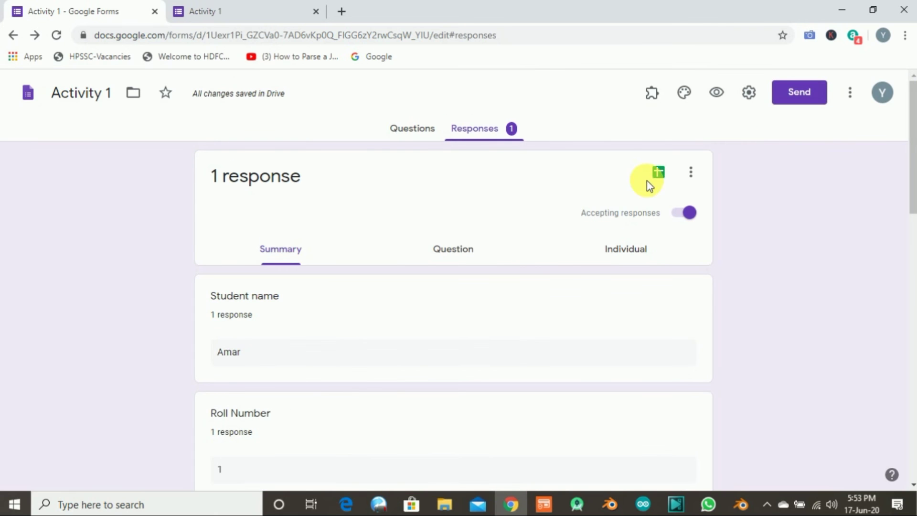
left_click(659, 172)
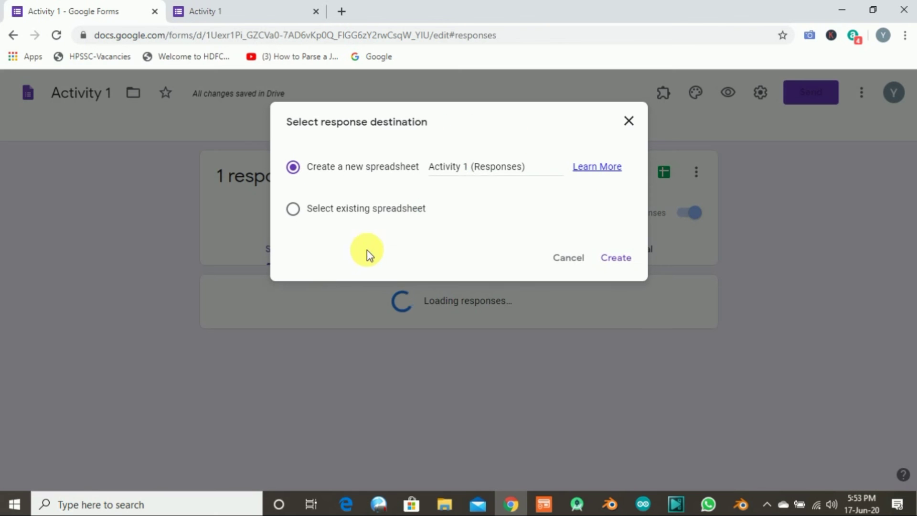
left_click(617, 260)
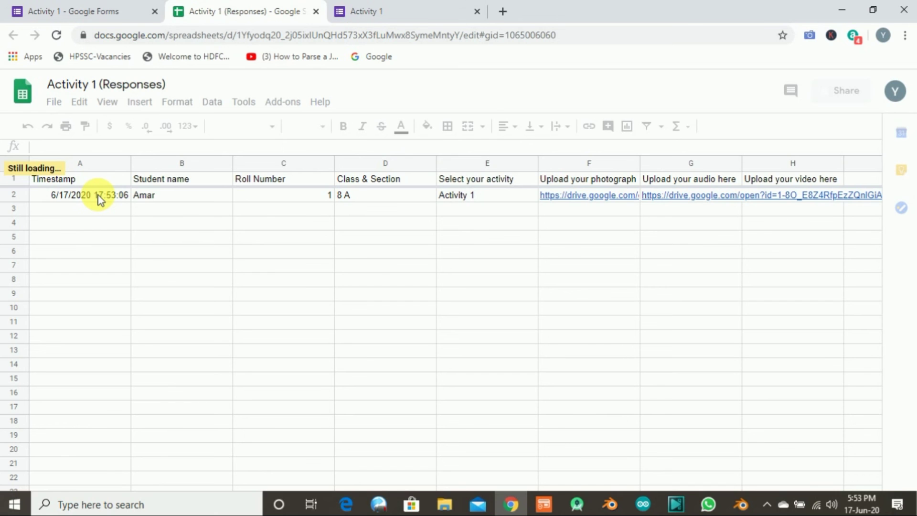
- Check row 2's student name, roll number, class and section, and chosen activity
left_click(157, 189)
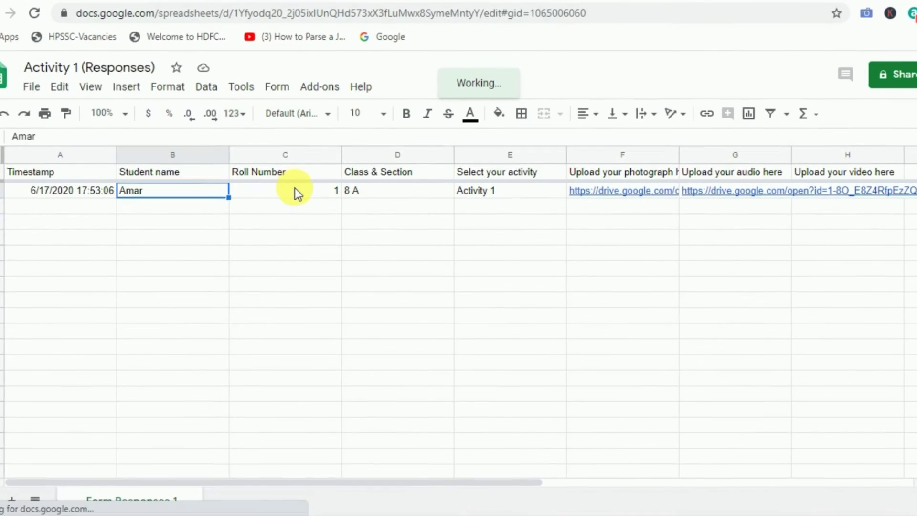
left_click(290, 189)
left_click(411, 191)
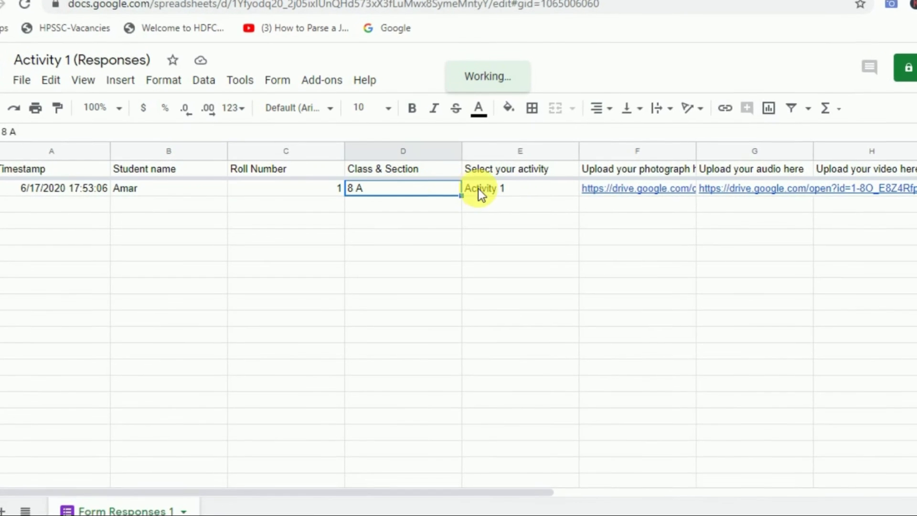
left_click(515, 191)
- Preview the uploaded file link and recheck name and roll number, then close the spreadsheet and confirmation page
mouse_move(627, 191)
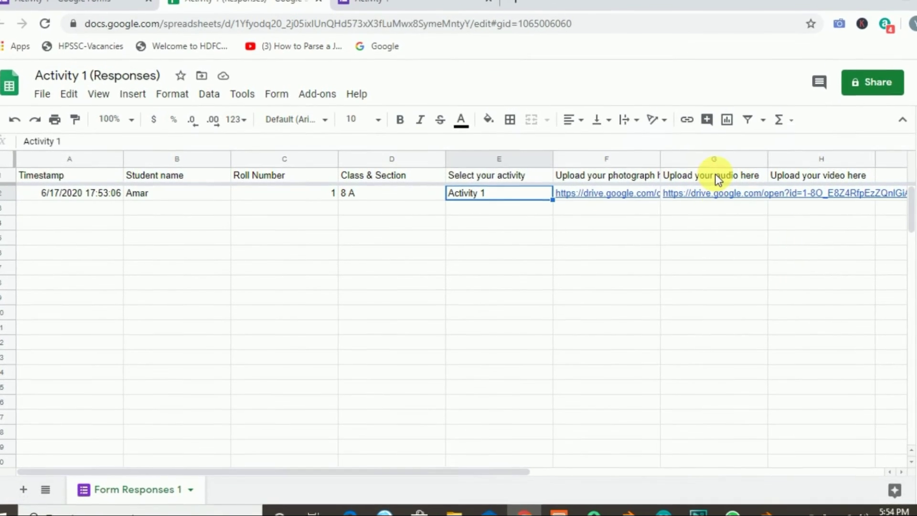
mouse_move(707, 197)
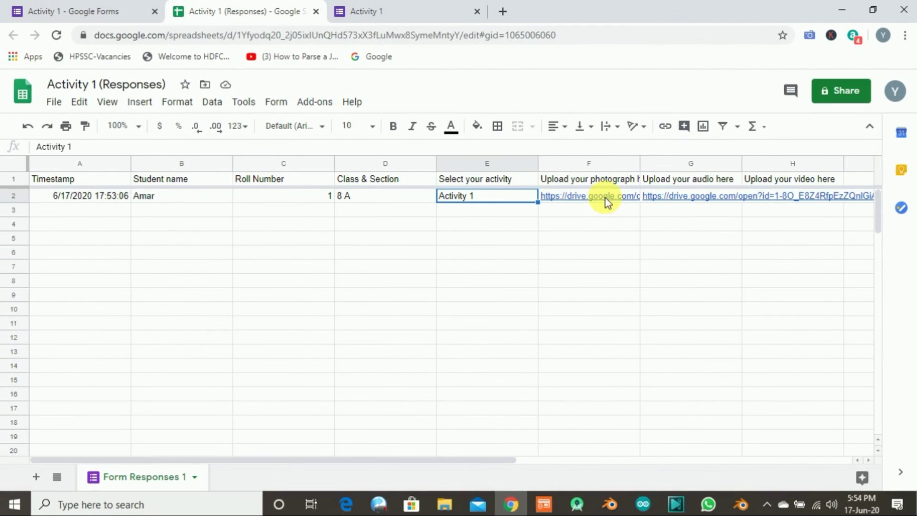
mouse_move(600, 197)
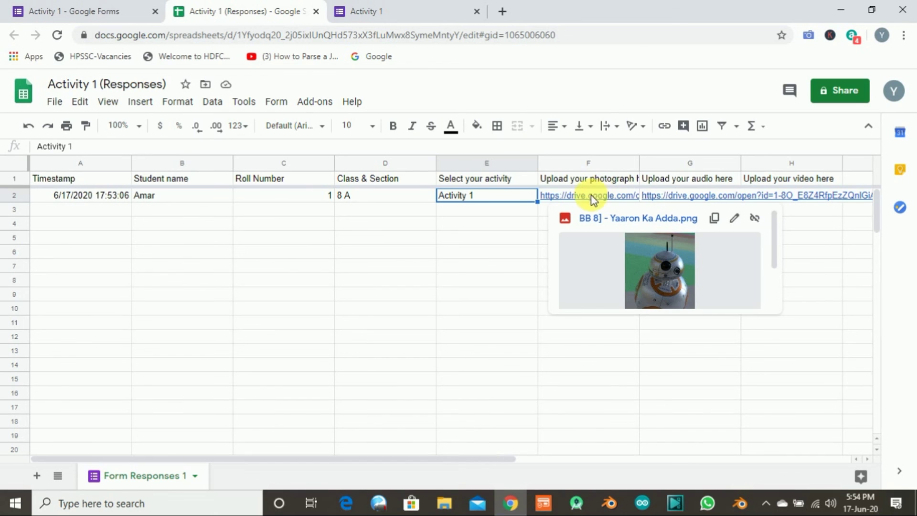
left_click(389, 196)
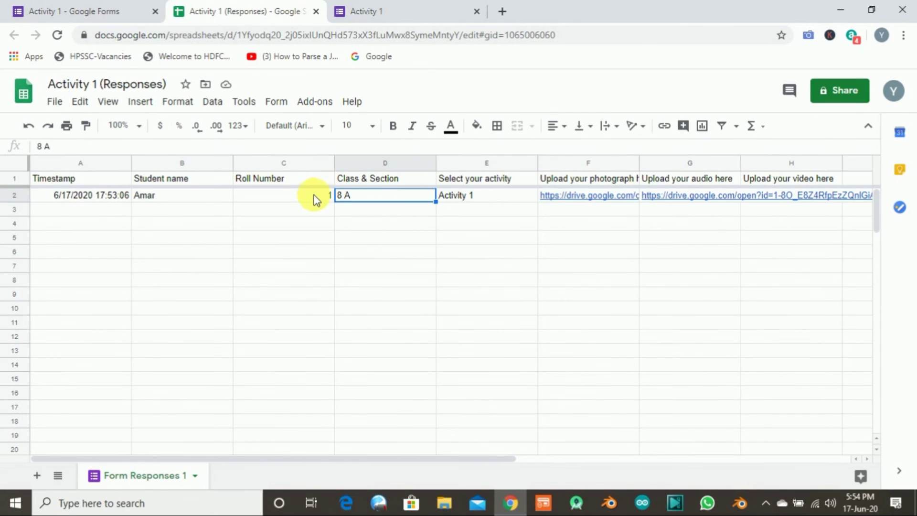
left_click(263, 202)
left_click(205, 197)
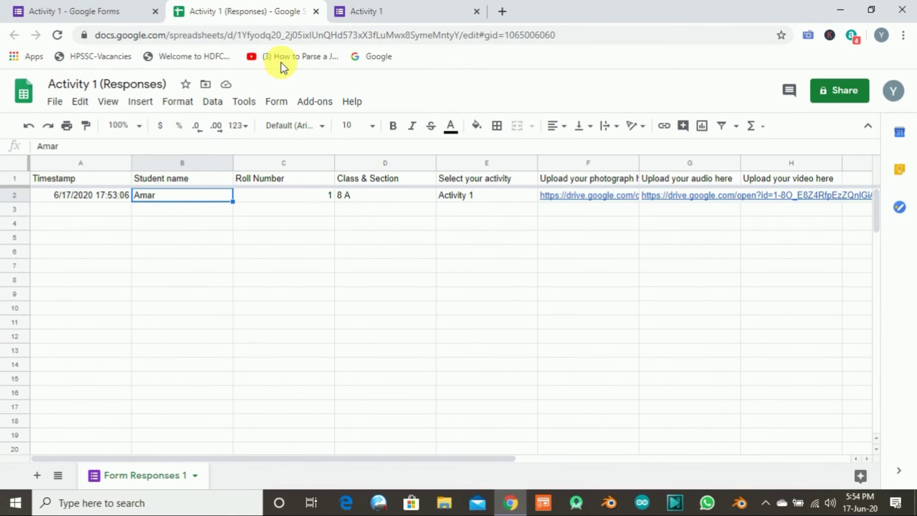
left_click(316, 11)
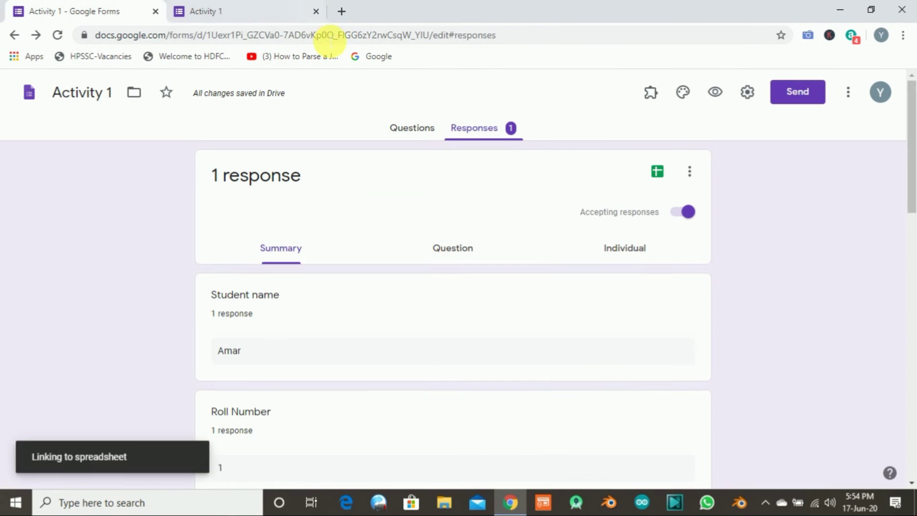
left_click(315, 12)
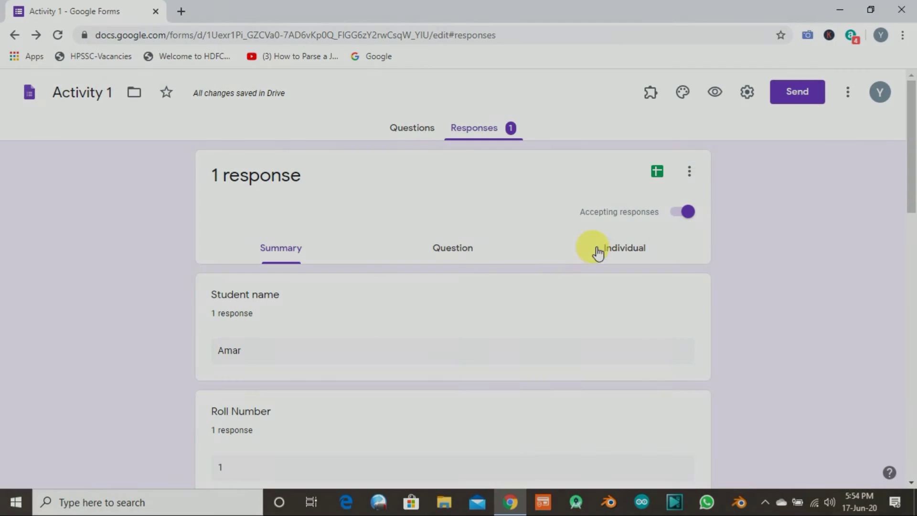